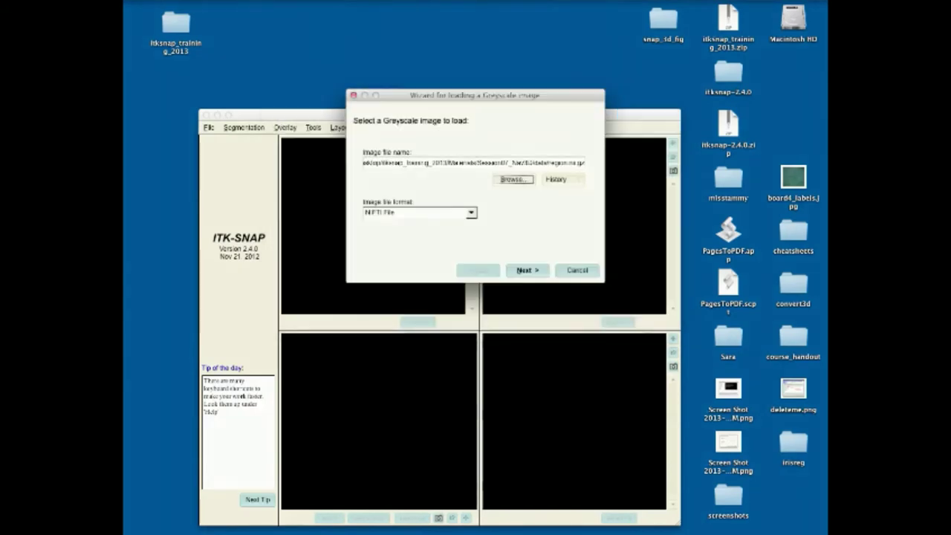
Finish loading region.nii.gz as the greyscale image in NIfTI format
key("Return")
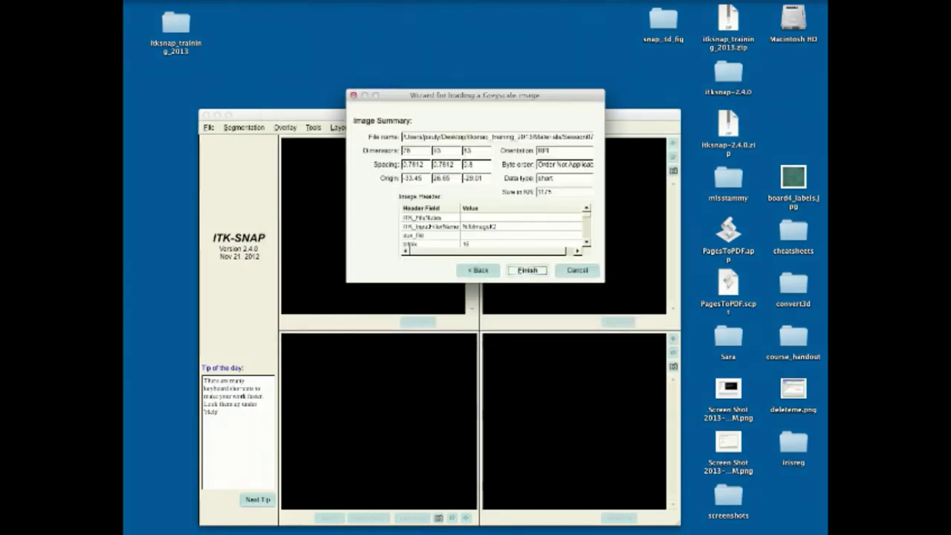
key("Return")
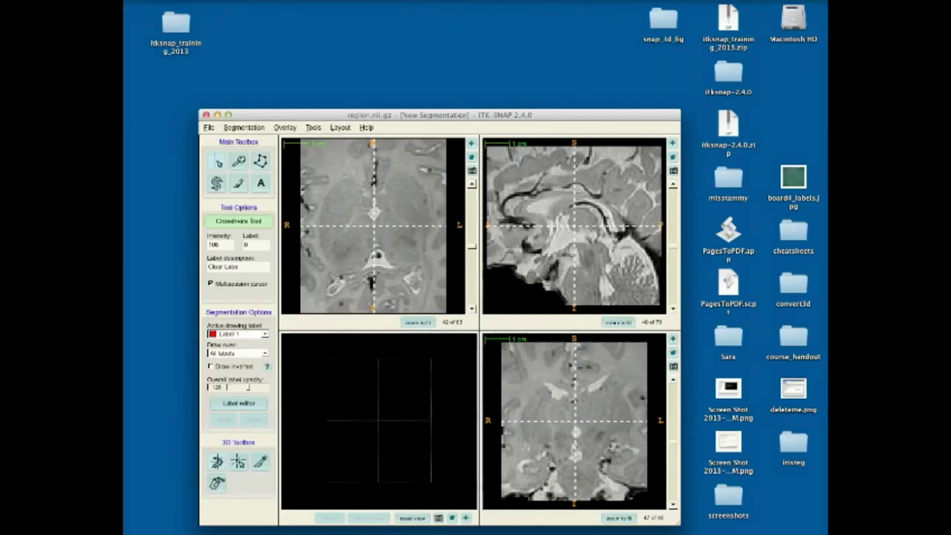
Examine the ventricles through the axial slices, moving up through the volume and back down to slice 50
key("Up")
key("Up")
key("Up")
key("Up")
key("Up")
key("Up")
key("Up")
key("Up")
key("Up")
key("Up")
key("Up")
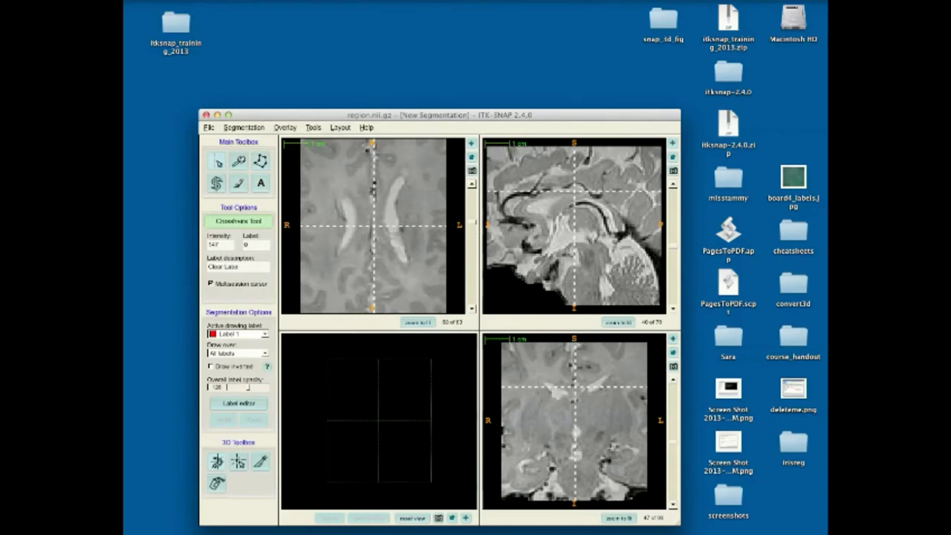
key("Up")
key("Up")
key("Up")
key("Up")
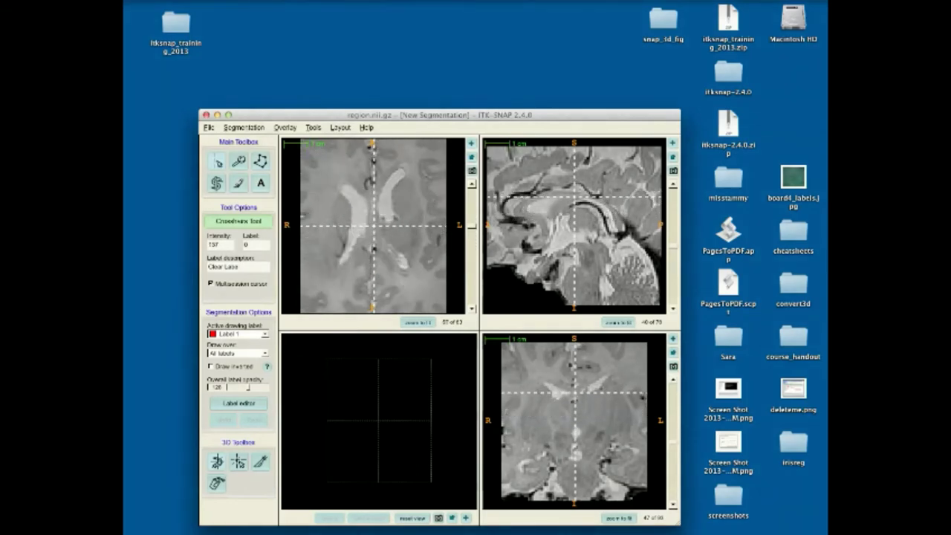
key("Up")
key("Up")
key("Up")
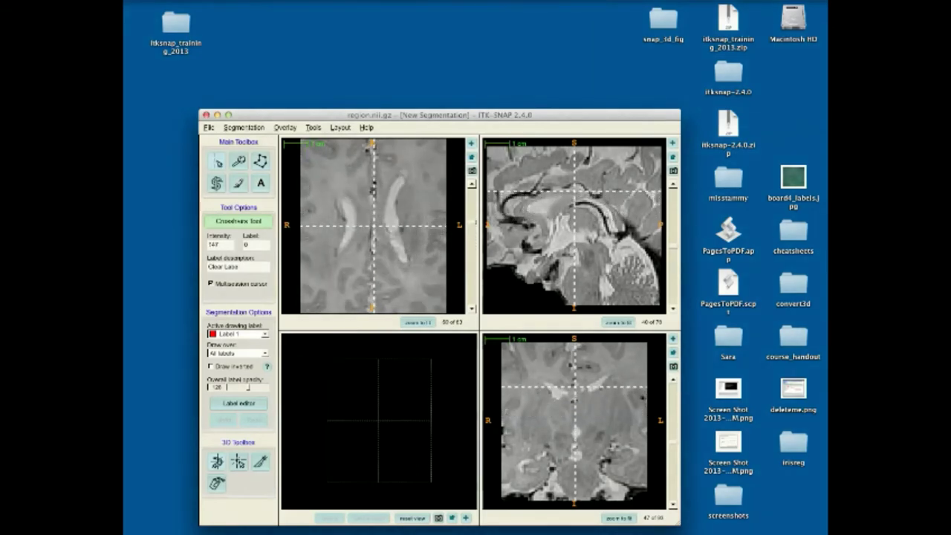
key("Down")
key("Down")
key("Down")
key("Down")
key("Down")
key("Down")
key("Down")
key("Down")
key("Down")
key("Down")
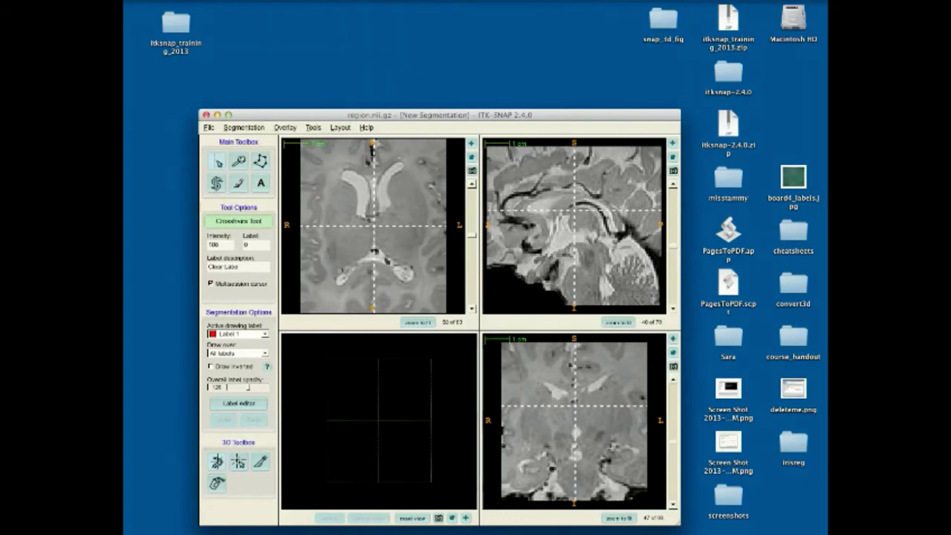
Load bubbles.nii.gz from the data folder as the segmentation image
left_click(243, 127)
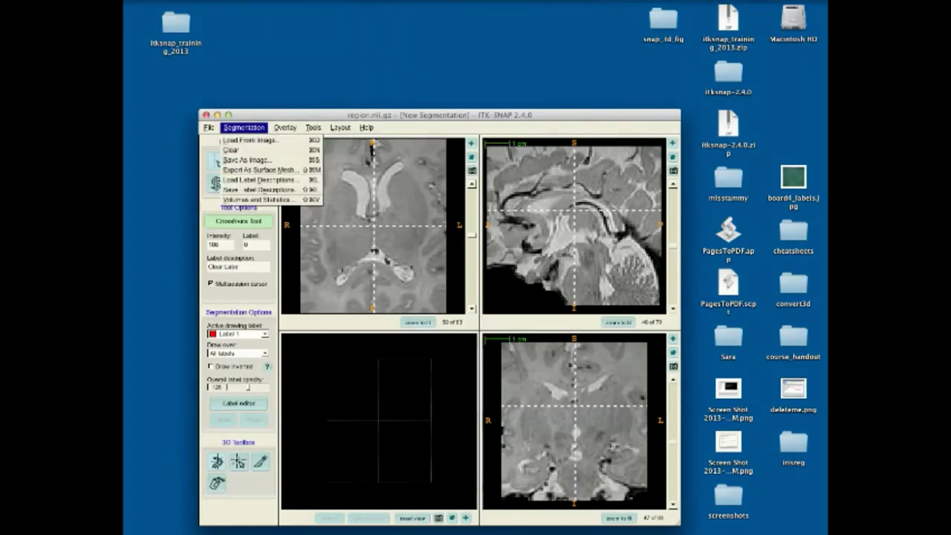
left_click(248, 139)
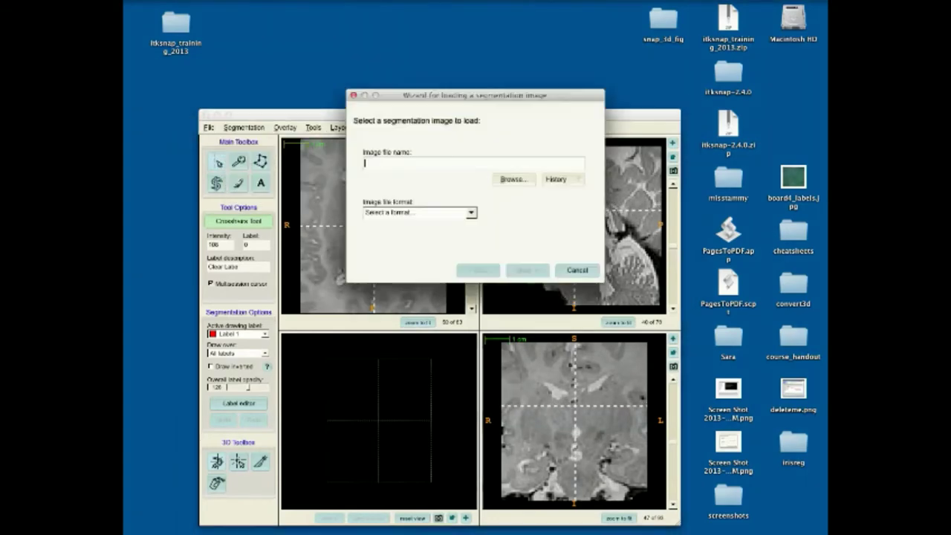
left_click(513, 178)
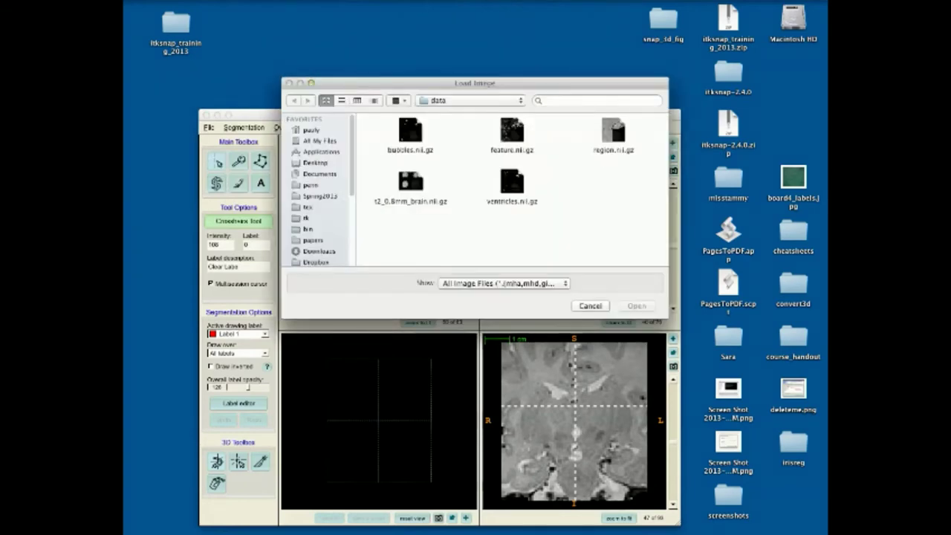
left_click(410, 134)
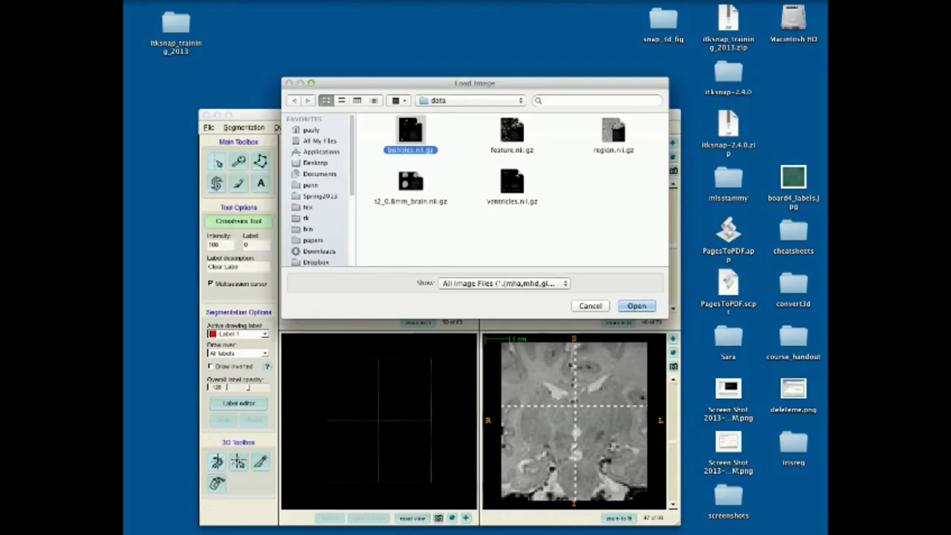
left_click(637, 305)
left_click(527, 271)
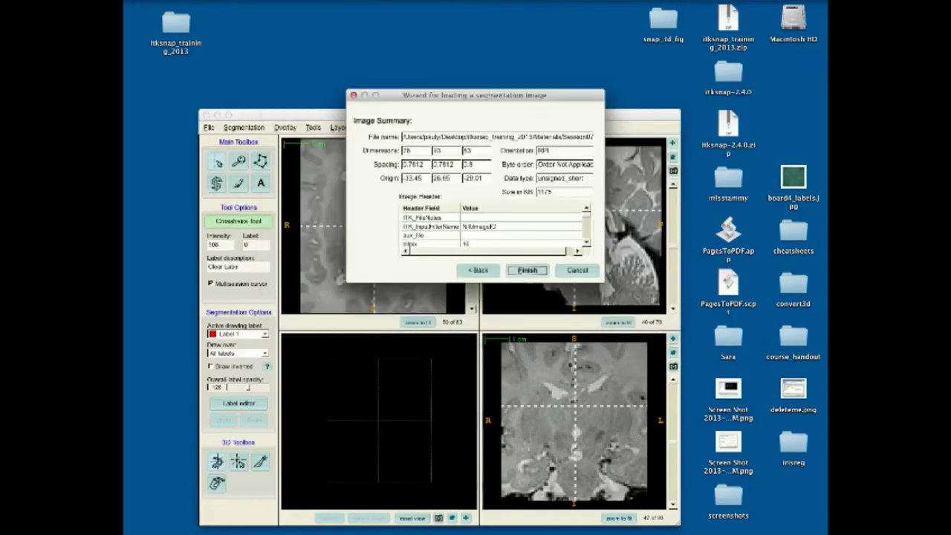
left_click(527, 270)
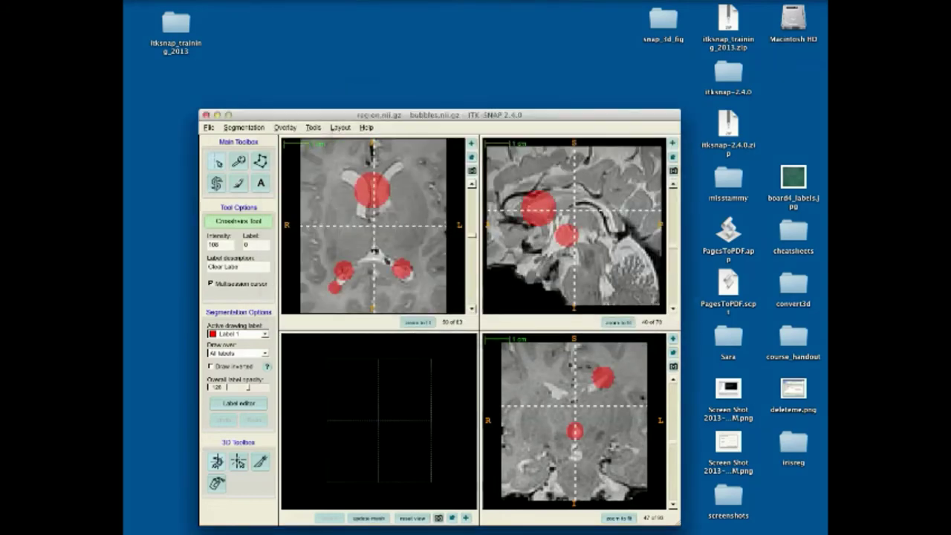
Start 3D snake segmentation on the full region of interest, using intensity regions as the image features
scroll(373, 225, "down", 7)
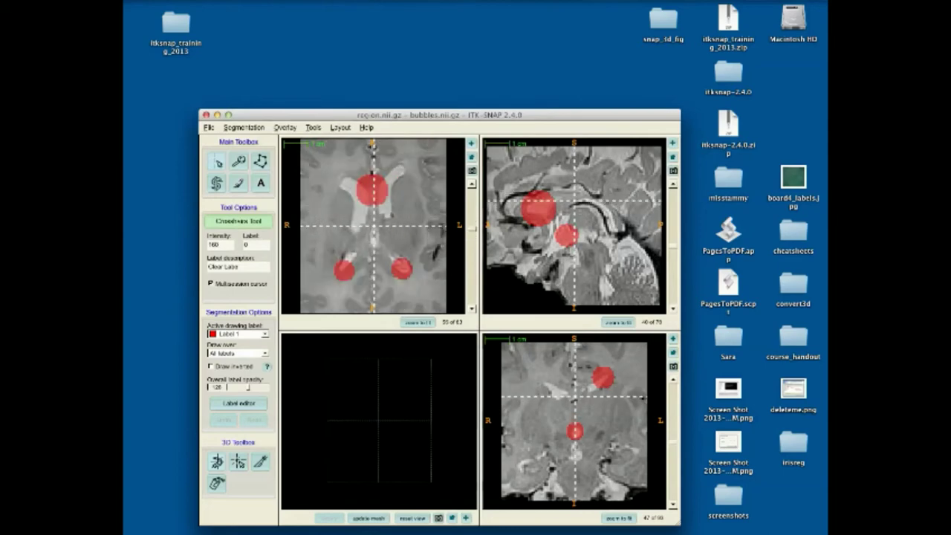
scroll(373, 225, "up", 8)
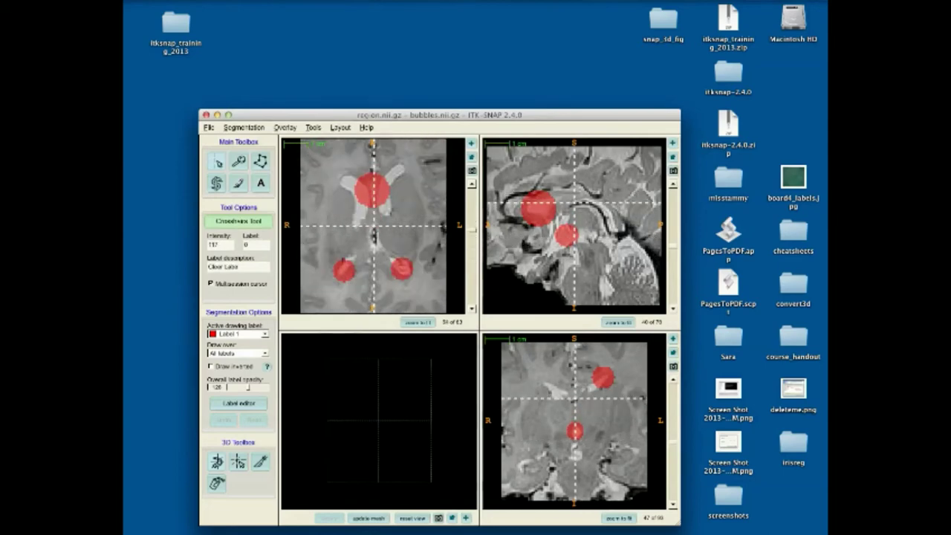
left_click(216, 182)
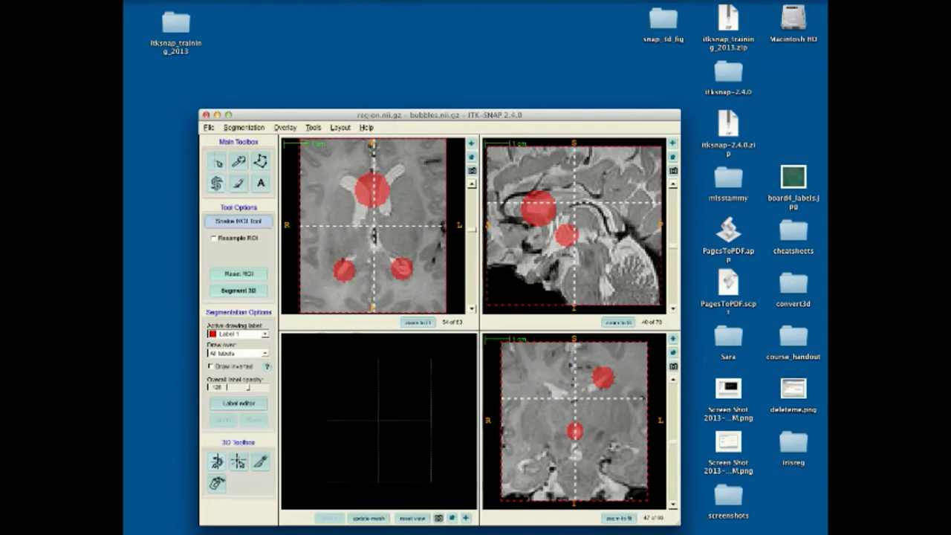
left_click(239, 290)
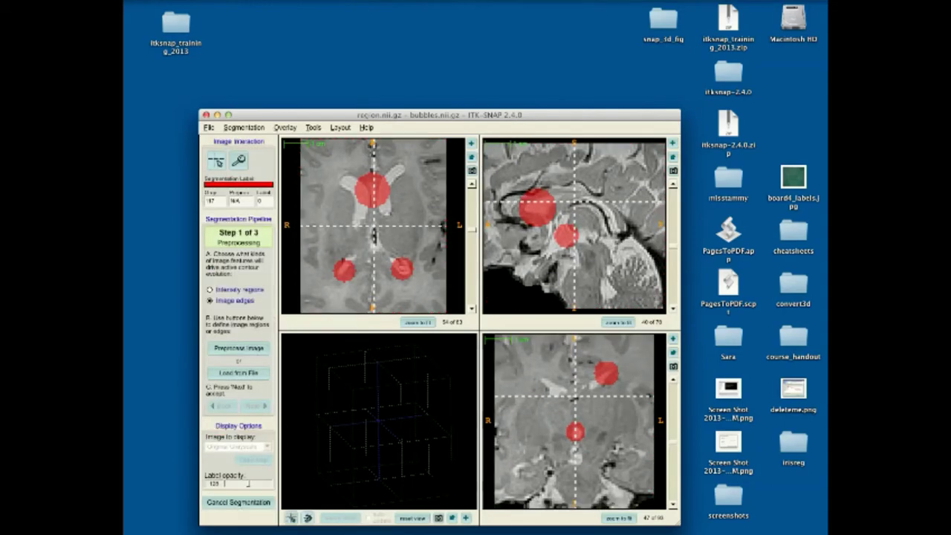
left_click(223, 289)
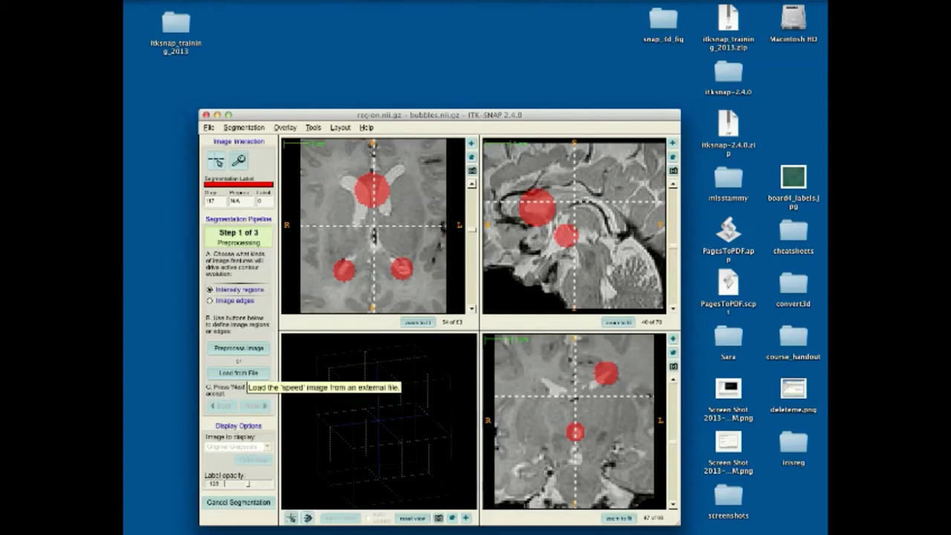
Load feature.nii.gz from the data folder as the preprocessing image for the snake
left_click(238, 372)
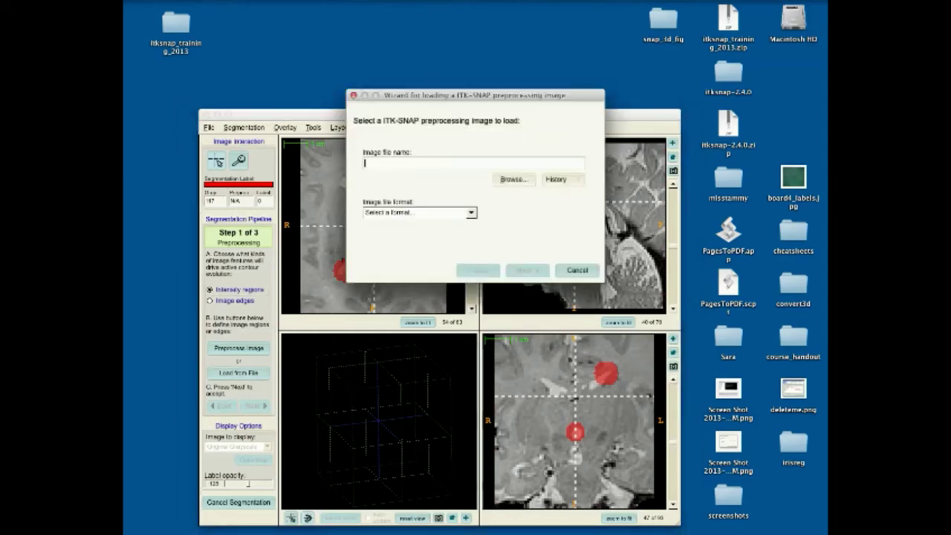
left_click(513, 179)
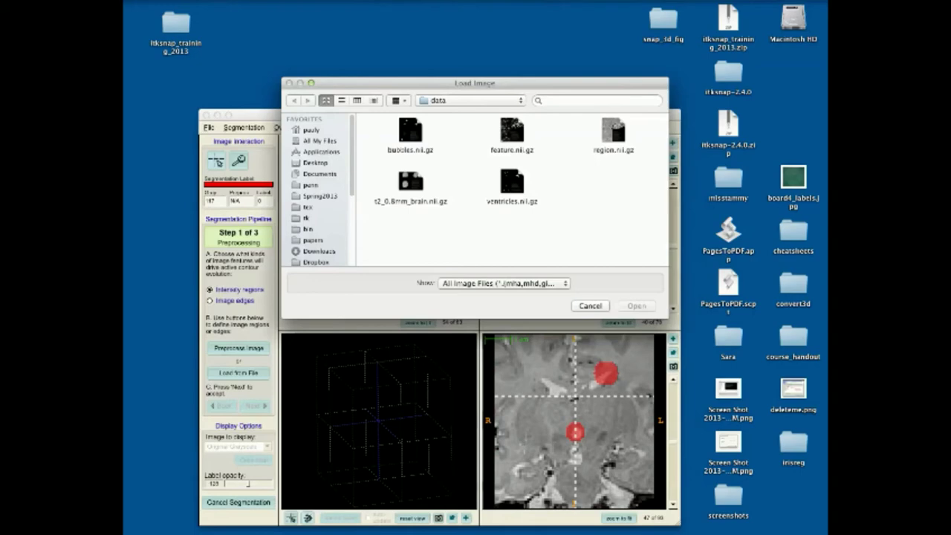
double_click(512, 132)
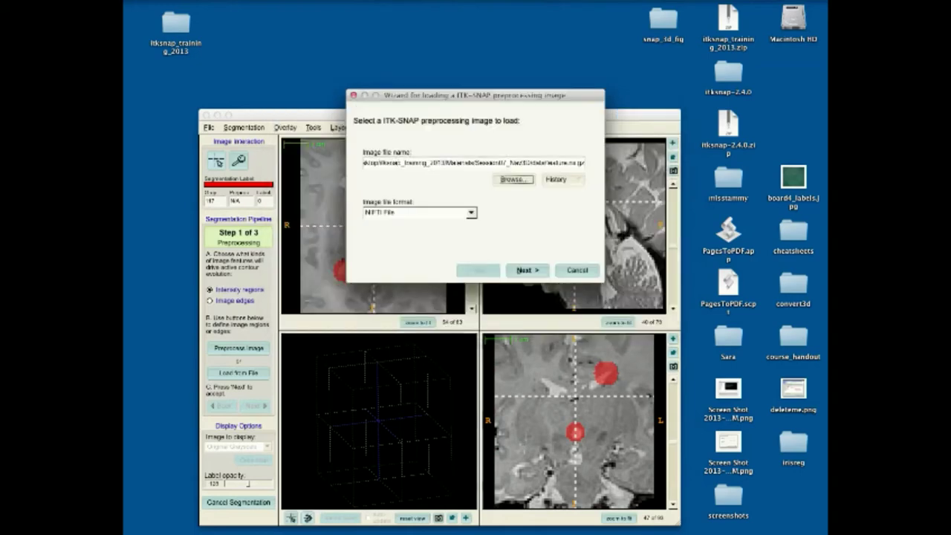
left_click(527, 270)
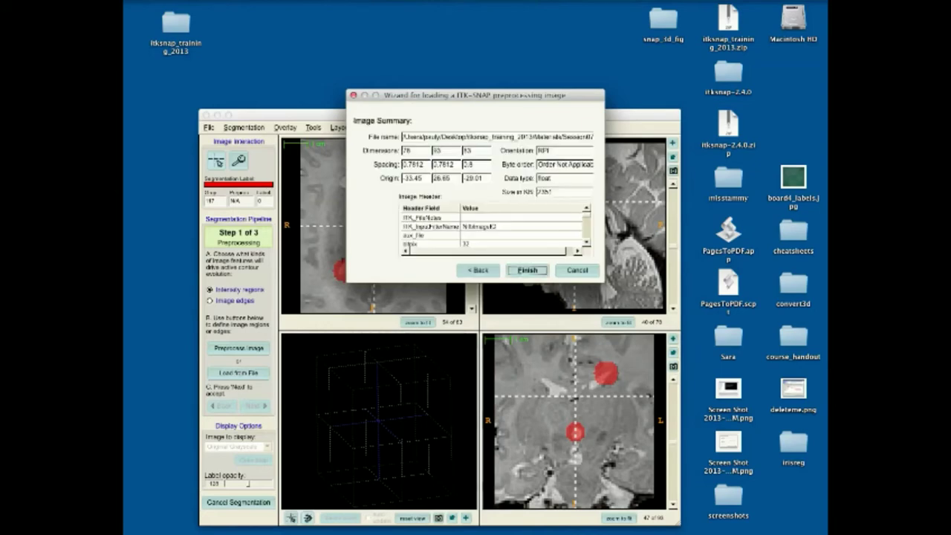
left_click(527, 270)
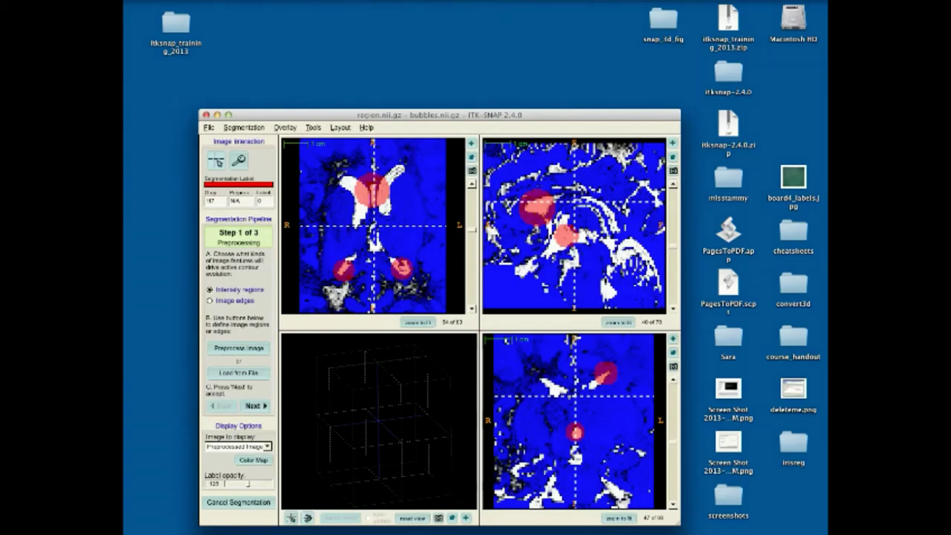
Proceed to the segmentation stage without adding bubbles, and evolve the snake continuously with step size 10 until it fills the ventricles
left_click(255, 406)
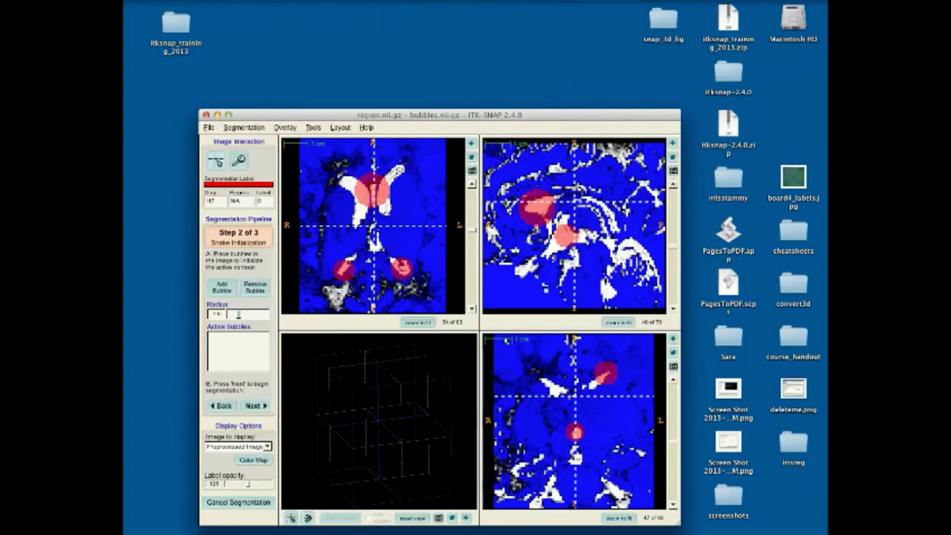
left_click(254, 406)
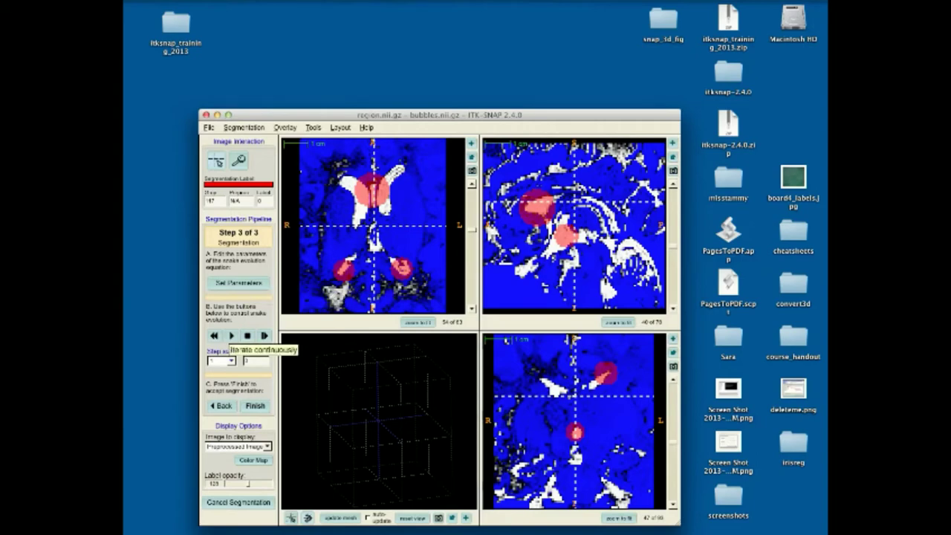
left_click(221, 360)
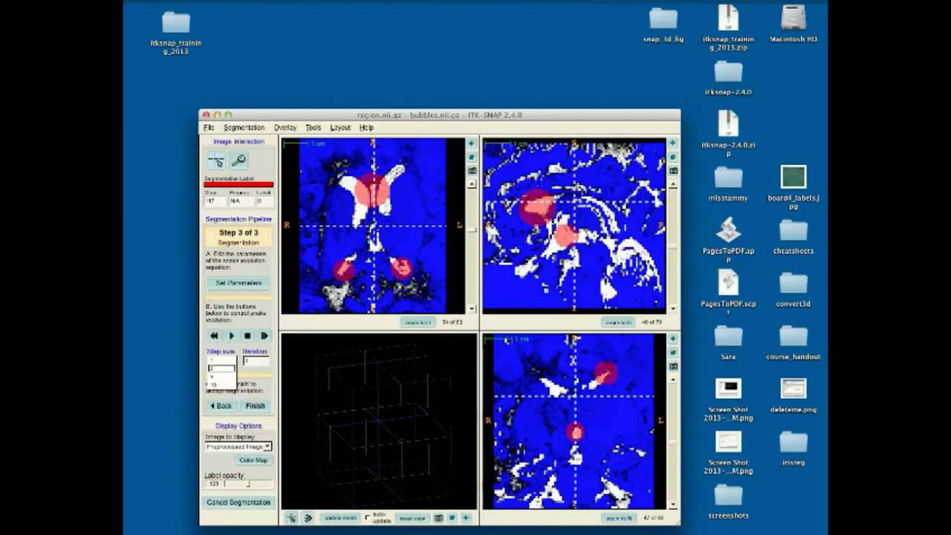
left_click(213, 384)
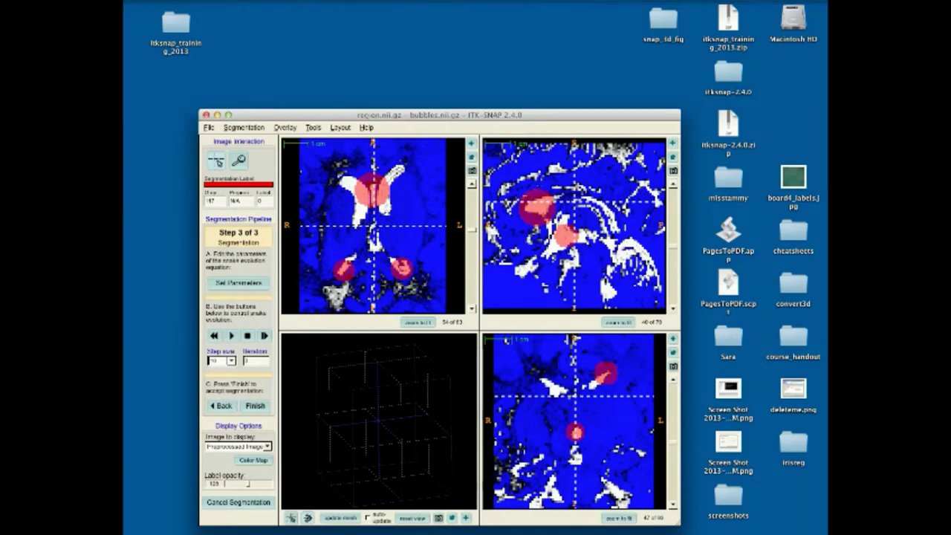
left_click(231, 337)
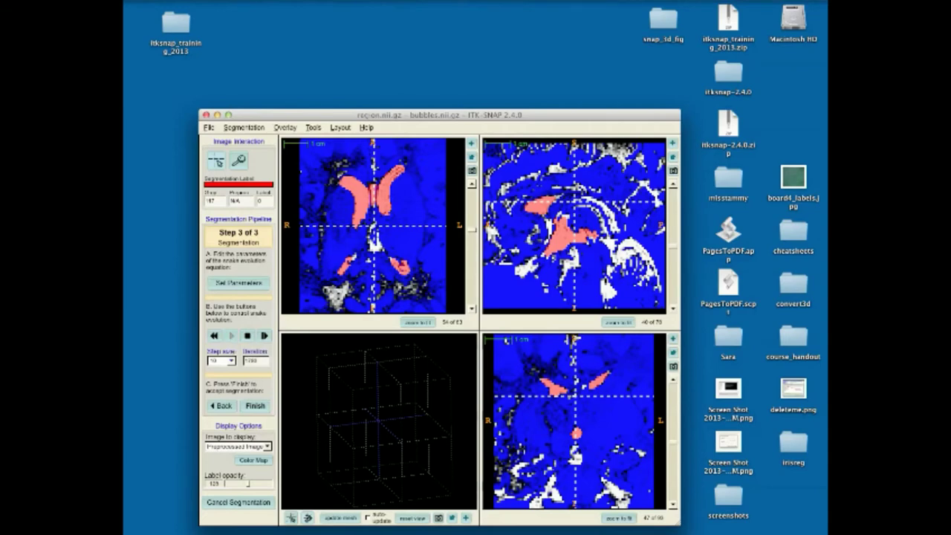
left_click(247, 335)
Update the 3D mesh of the evolved snake and rotate it to inspect the ventricles
left_click(341, 518)
mouse_move(412, 438)
left_mouse_down()
mouse_move(350, 427)
mouse_move(405, 434)
mouse_move(360, 423)
mouse_move(416, 416)
mouse_move(393, 430)
mouse_move(423, 425)
mouse_move(412, 430)
left_mouse_up()
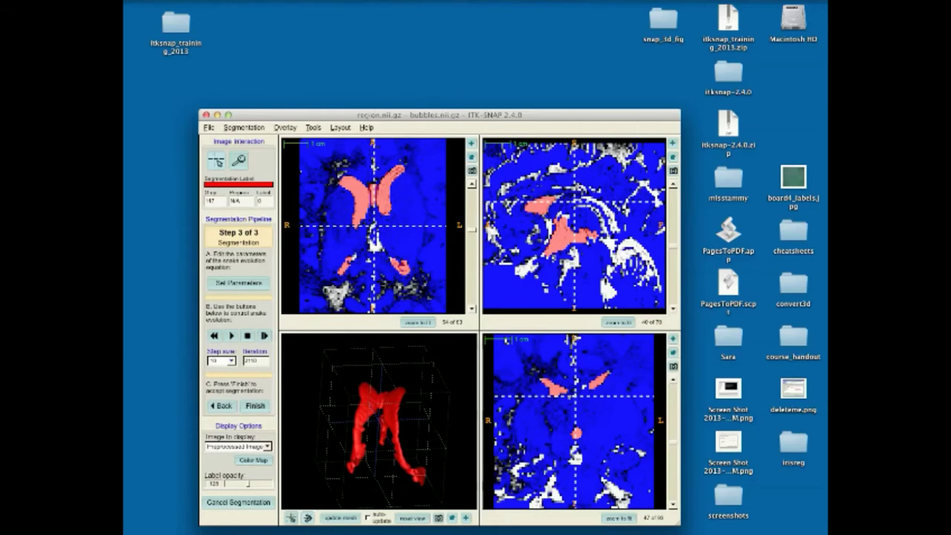
left_click_drag(393, 477, 398, 460)
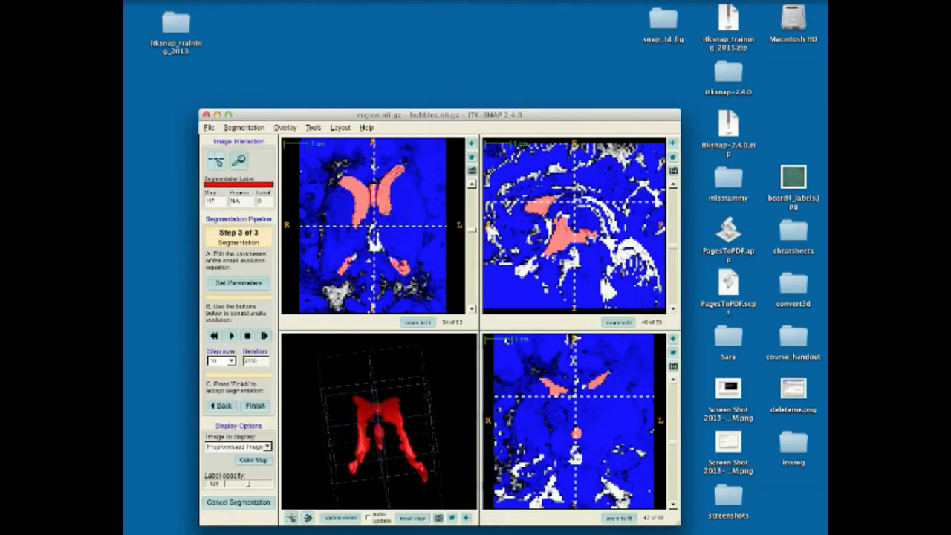
Accept the snake segmentation and update its 3D mesh, rotating the model to view the ventricles
left_click(255, 405)
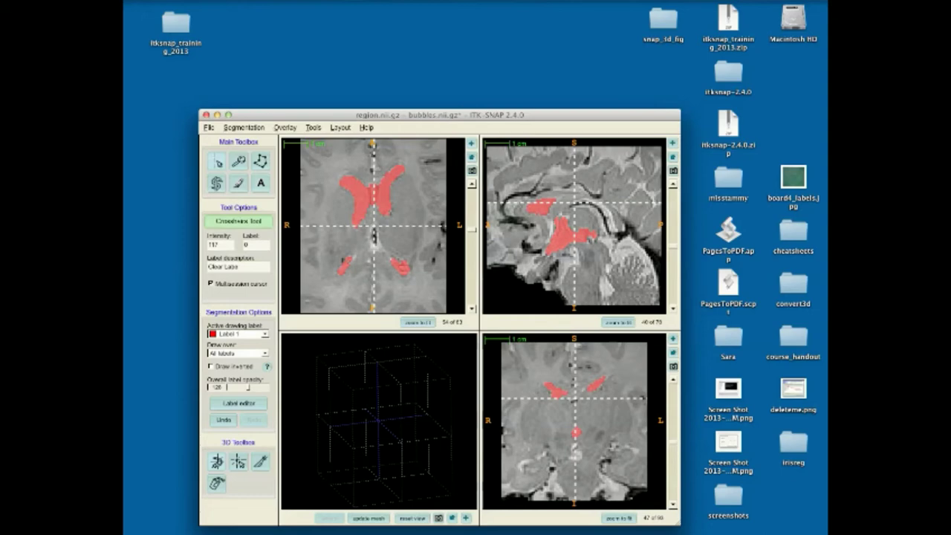
left_click(368, 518)
left_click_drag(408, 408, 333, 440)
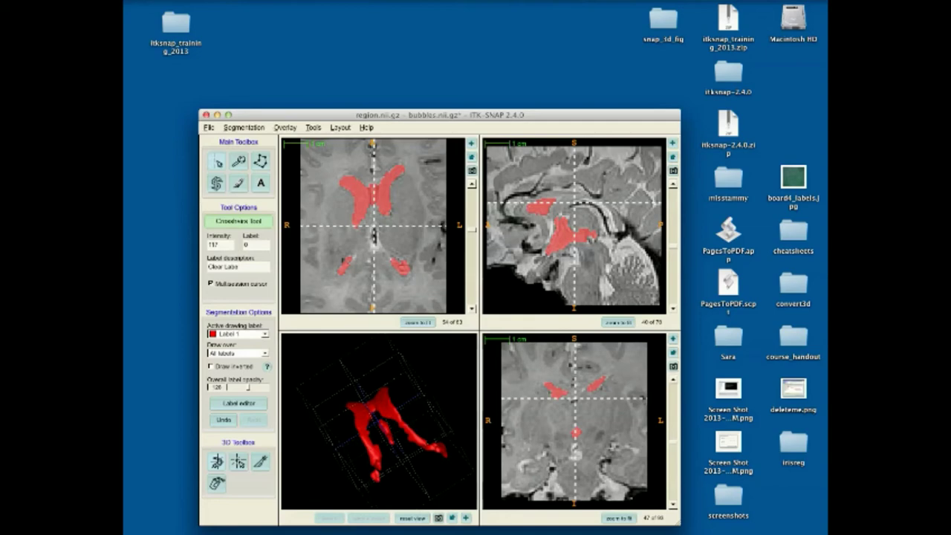
left_click_drag(372, 439, 399, 392)
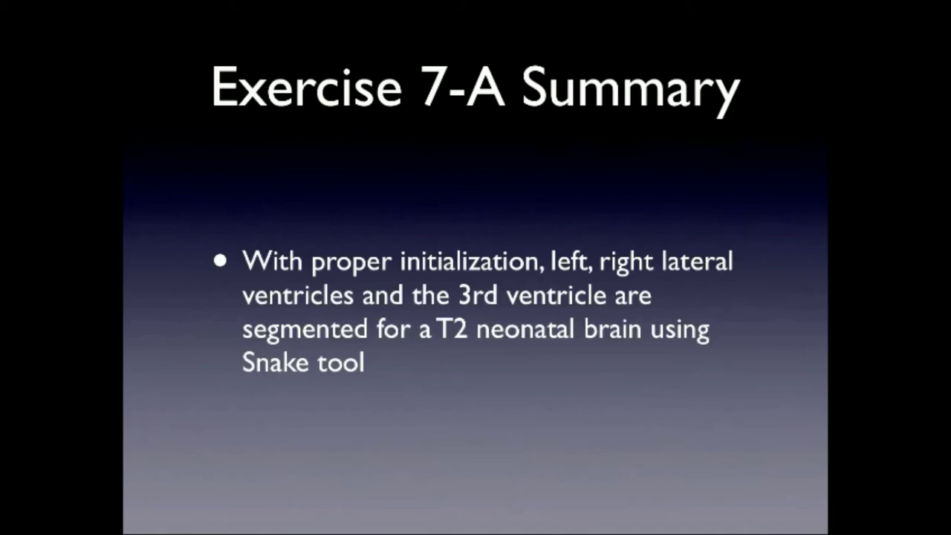
Advance past the Exercise 7-B slides, end the presentation and switch back to ITK-SNAP
key("Right")
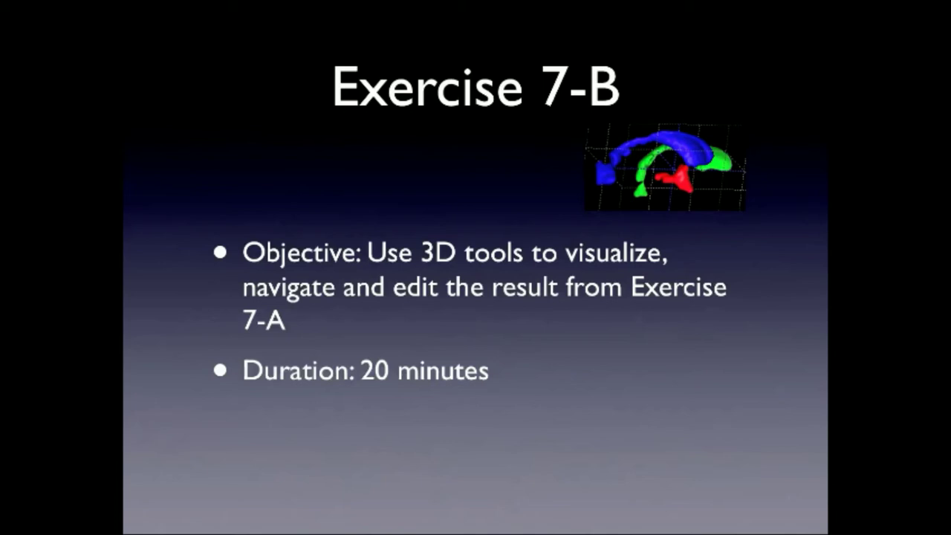
key("Right")
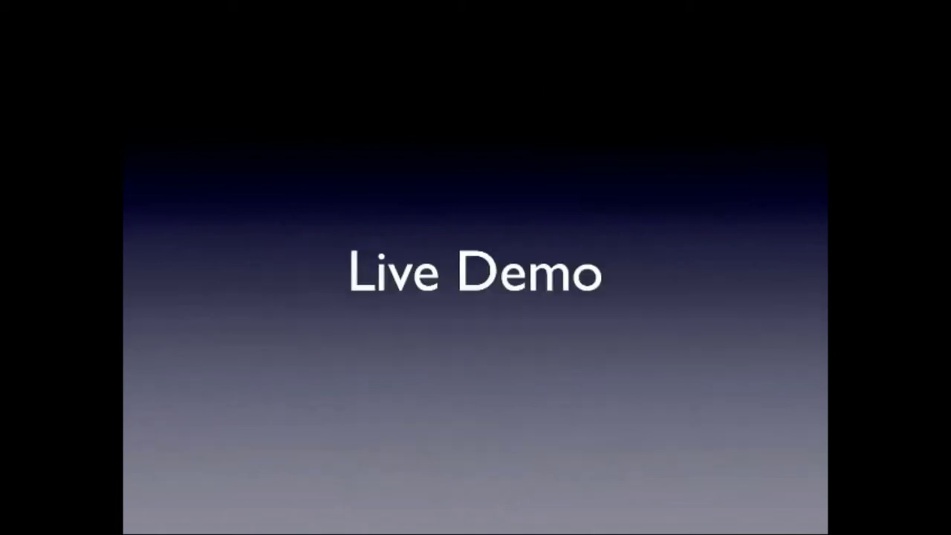
key("Escape")
key("super+Tab")
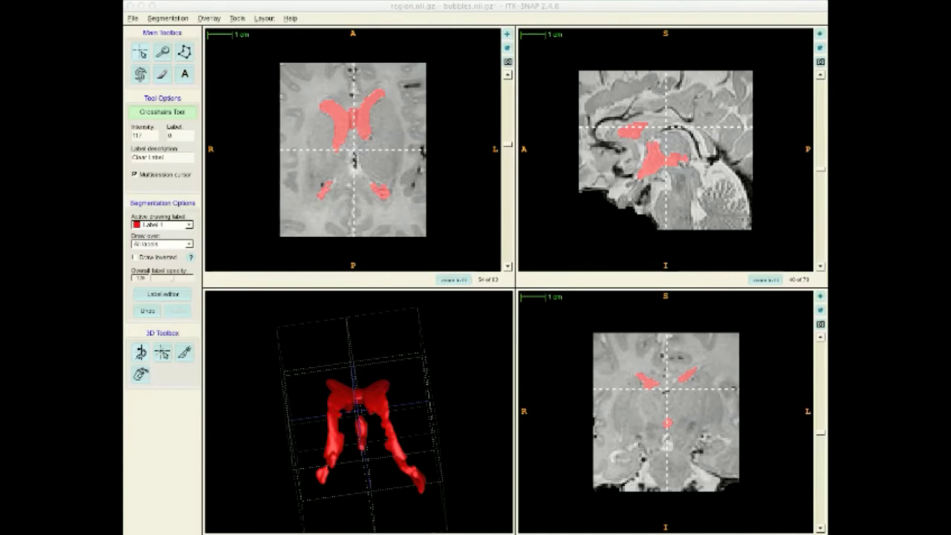
Rotate, zoom and pan the 3D ventricle model to inspect its shape from the front and the side
left_click_drag(357, 430, 378, 404)
right_click_drag(379, 405, 378, 371)
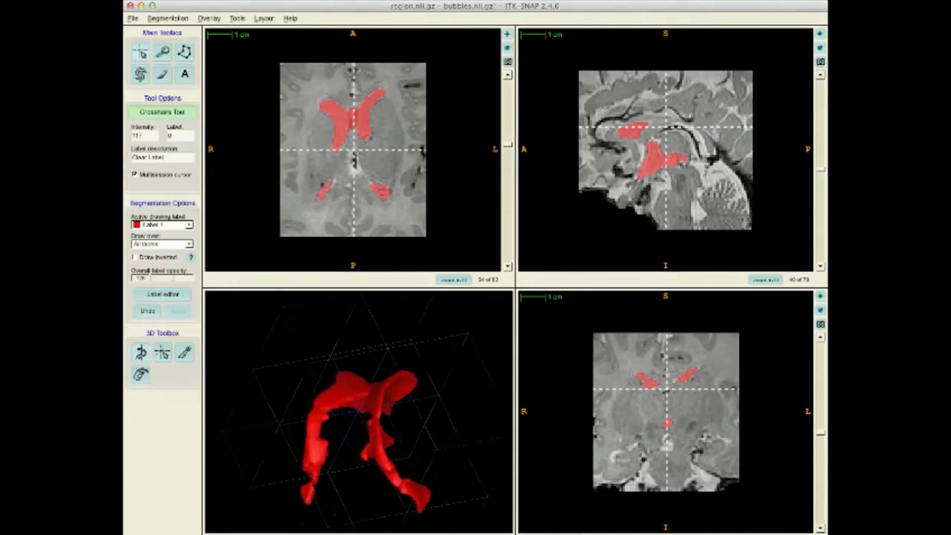
middle_click_drag(371, 412, 387, 397)
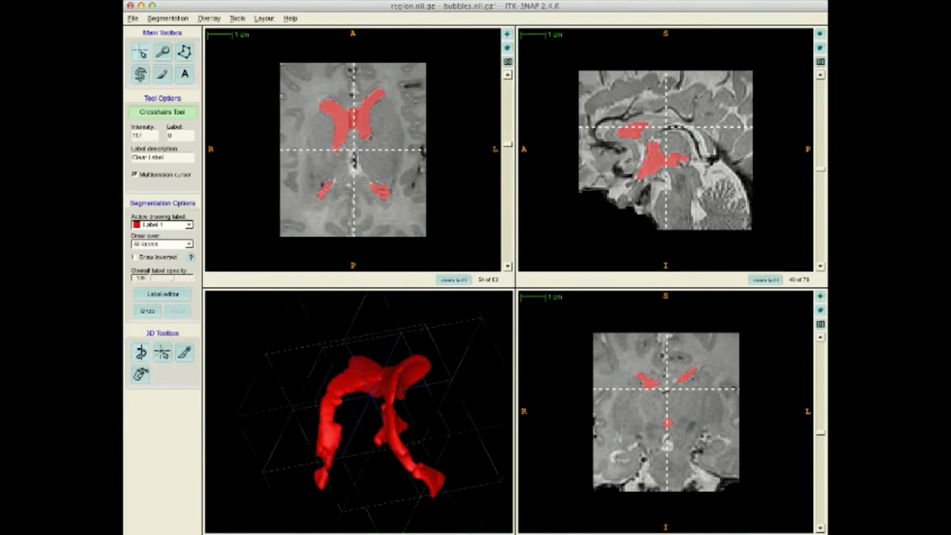
left_click(141, 352)
mouse_move(352, 412)
left_mouse_down()
mouse_move(424, 409)
mouse_move(378, 414)
mouse_move(416, 408)
mouse_move(379, 453)
mouse_move(334, 409)
mouse_move(405, 424)
mouse_move(420, 416)
mouse_move(353, 416)
left_mouse_up()
mouse_move(359, 416)
right_mouse_down()
mouse_move(359, 356)
mouse_move(359, 439)
mouse_move(359, 356)
mouse_move(359, 408)
right_mouse_up()
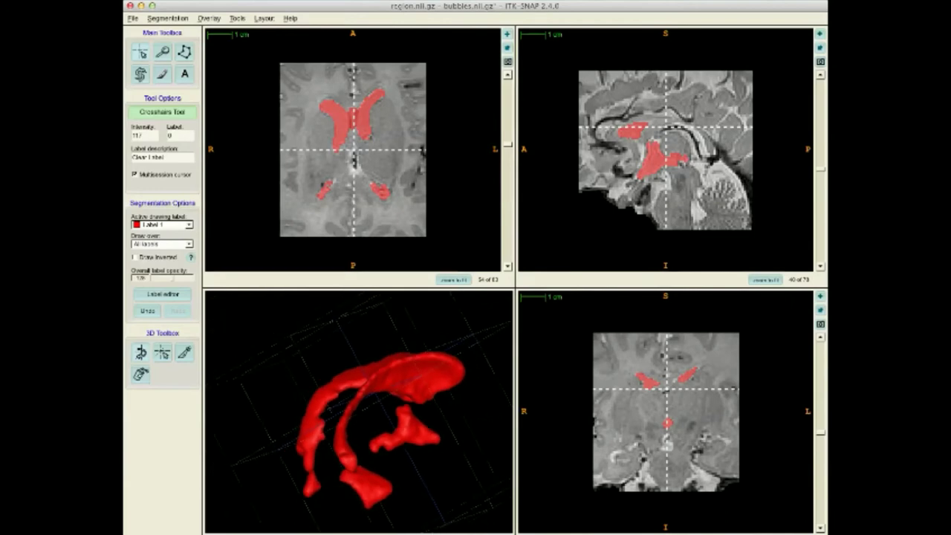
mouse_move(358, 408)
middle_mouse_down()
mouse_move(395, 391)
mouse_move(321, 405)
mouse_move(360, 403)
middle_mouse_up()
Locate the third ventricle with the crosshair and browse the neighbouring axial slices
left_click_drag(356, 412, 434, 409)
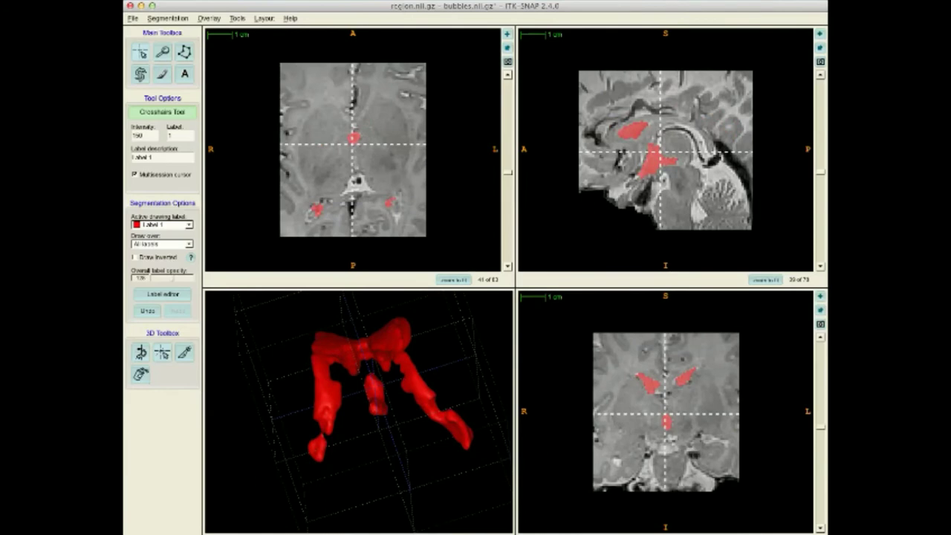
scroll(353, 149, "up", 9)
scroll(353, 149, "down", 14)
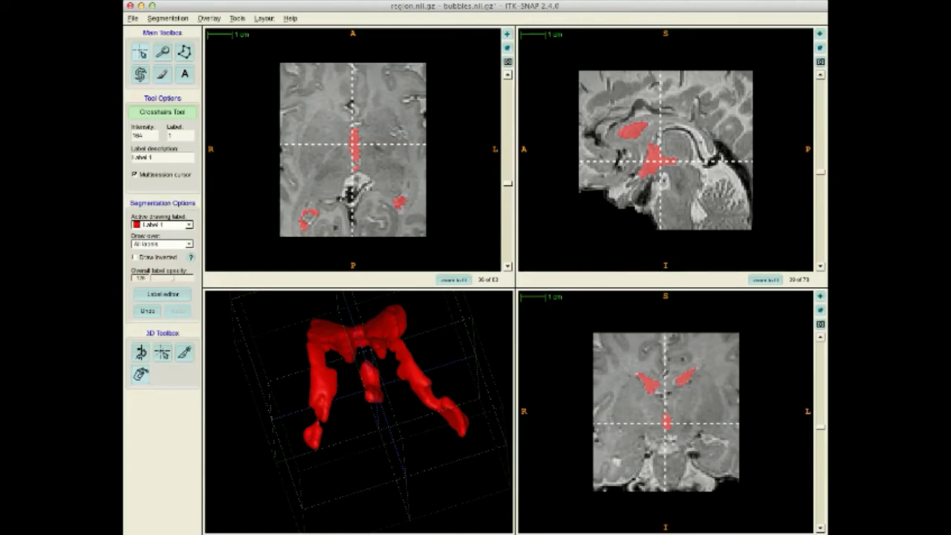
Cut off the front part of both lateral ventricles with the 3D scalpel from a side view, relabelling it as Label 2
left_click(184, 352)
left_click(140, 352)
left_click_drag(312, 404, 338, 414)
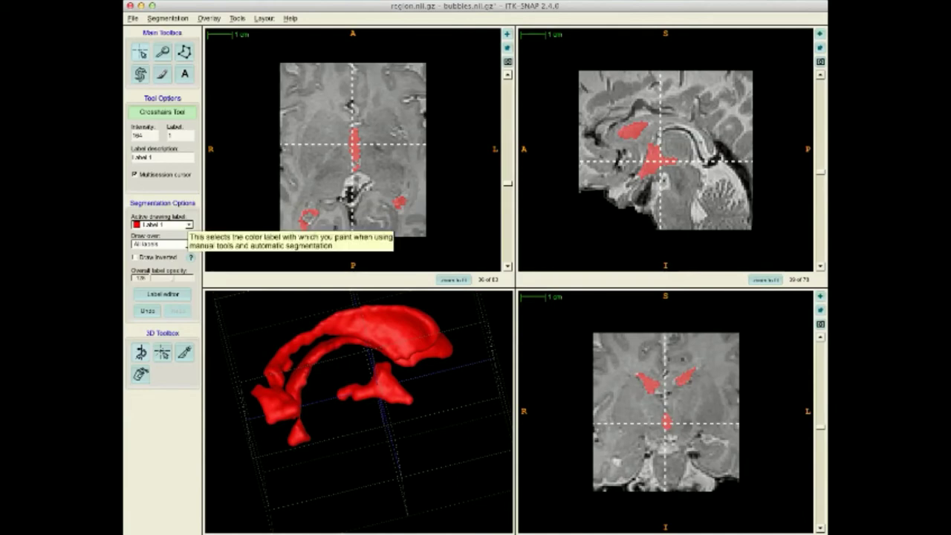
left_click(161, 224)
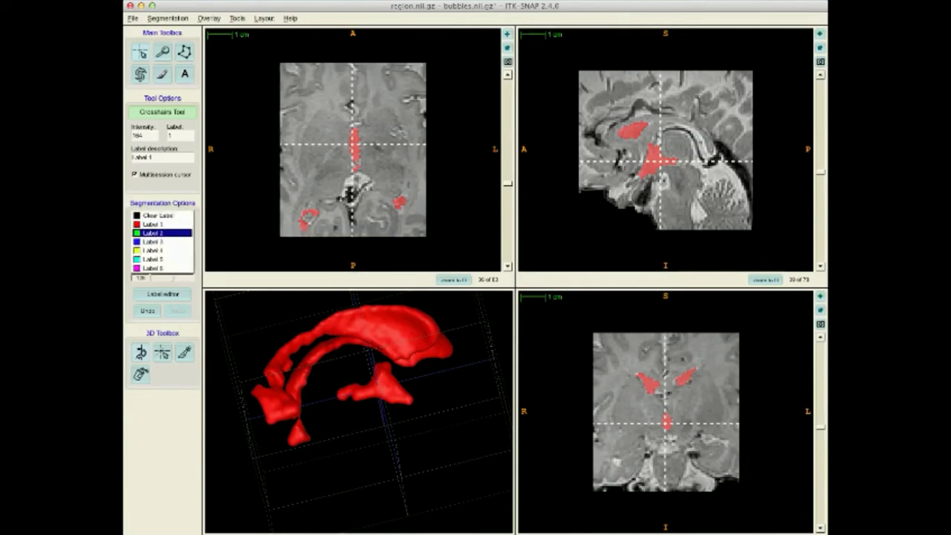
left_click(162, 233)
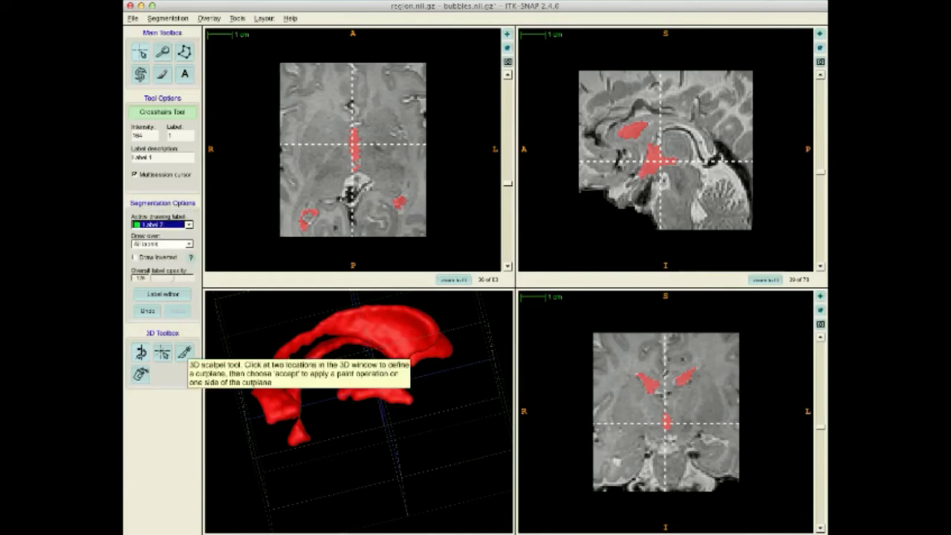
left_click(184, 352)
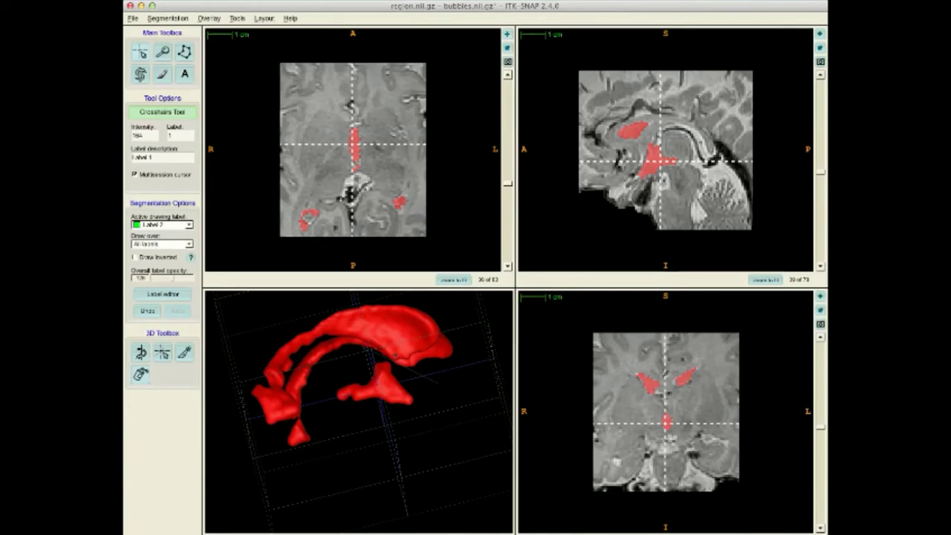
left_click(438, 382)
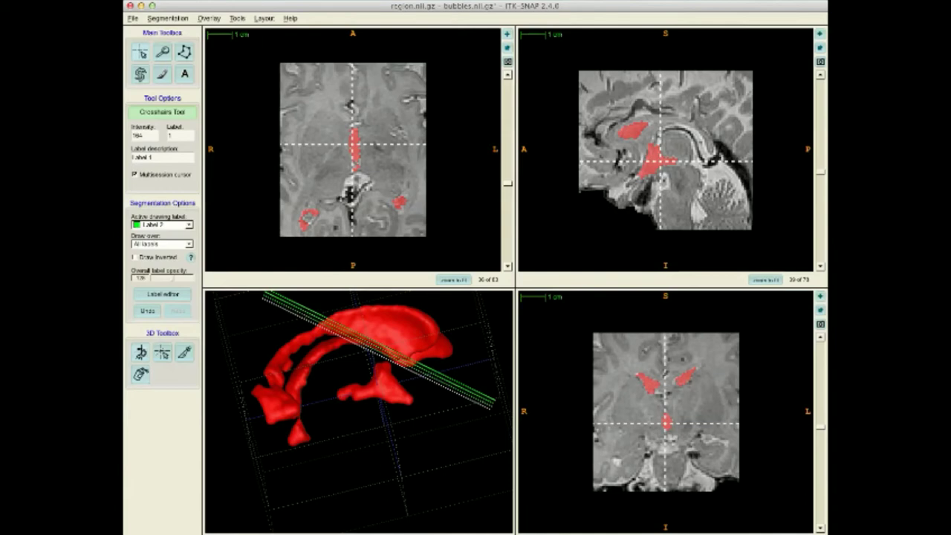
mouse_move(359, 394)
left_mouse_down()
mouse_move(334, 445)
mouse_move(357, 413)
mouse_move(372, 408)
mouse_move(364, 399)
left_mouse_up()
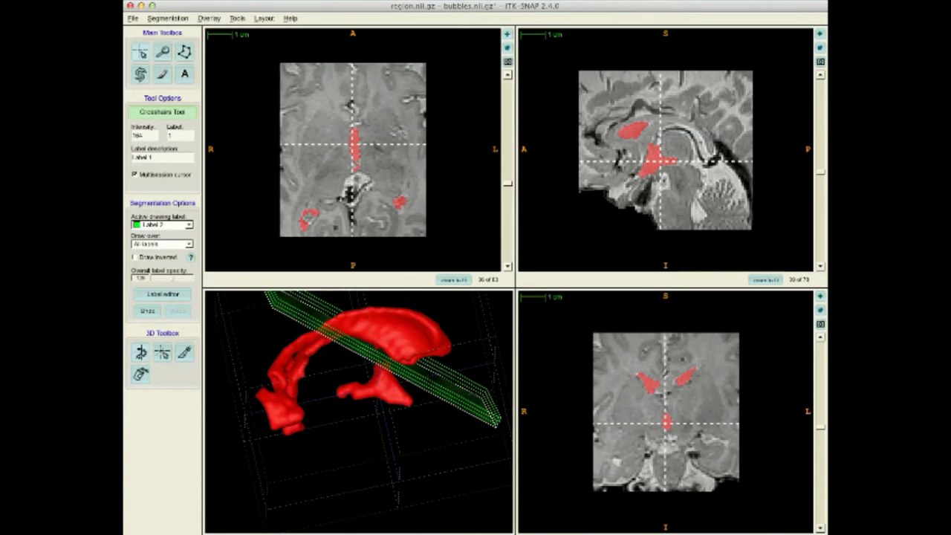
key("Return")
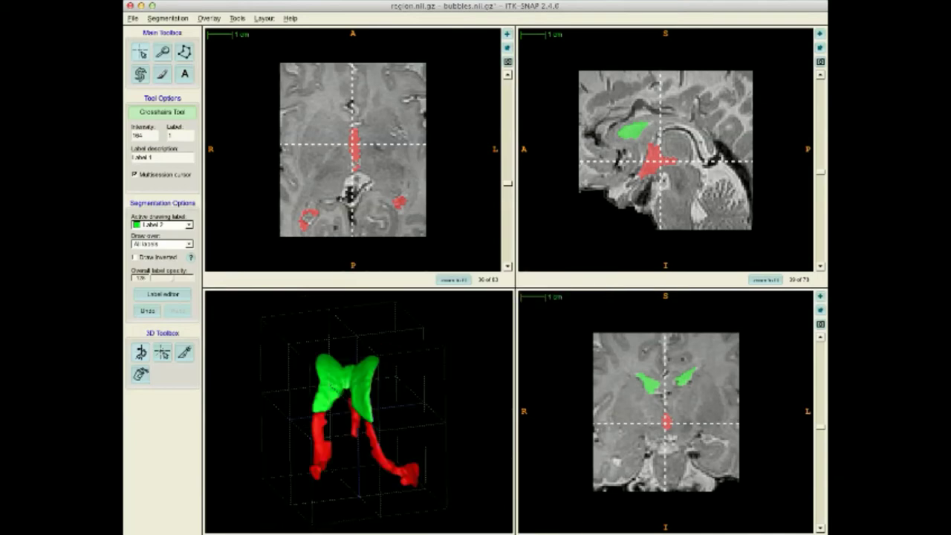
Relabel the rear horns of both lateral ventricles as Label 2 with a second 3D scalpel cut that excludes the third ventricle
left_click(140, 352)
left_click_drag(327, 416, 465, 405)
left_click_drag(401, 407, 486, 409)
mouse_move(416, 408)
left_mouse_down()
mouse_move(394, 405)
mouse_move(349, 427)
mouse_move(382, 408)
mouse_move(393, 419)
mouse_move(404, 412)
mouse_move(368, 427)
mouse_move(412, 409)
mouse_move(389, 416)
mouse_move(397, 431)
mouse_move(405, 423)
left_mouse_up()
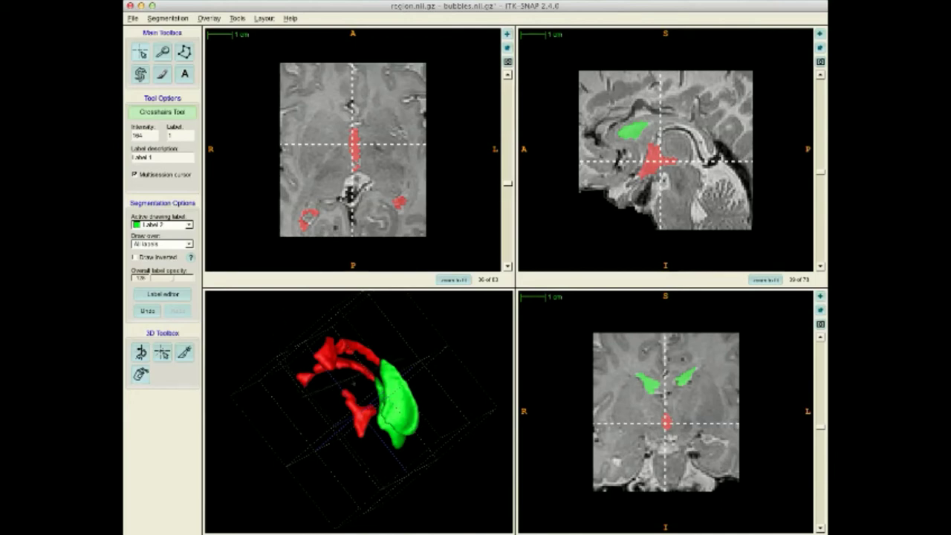
left_click(430, 345)
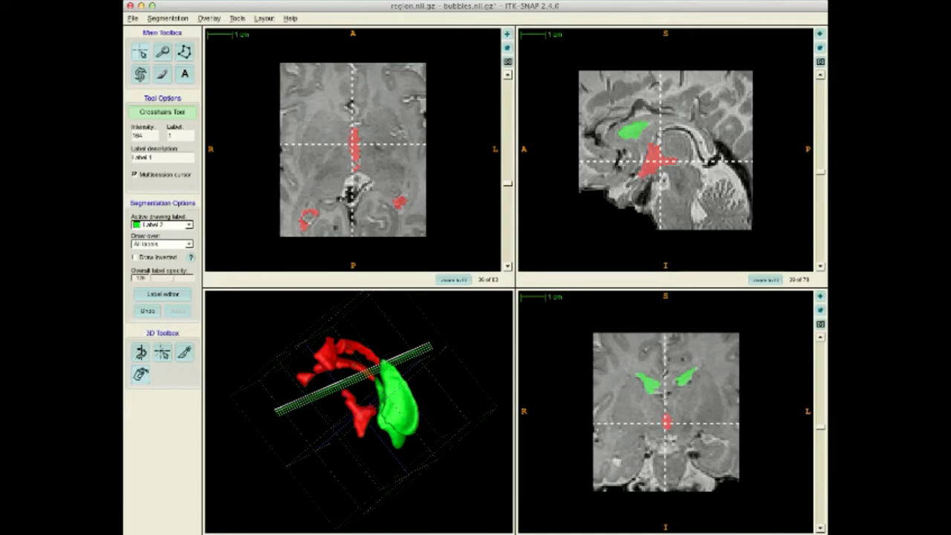
left_click_drag(331, 386, 331, 377)
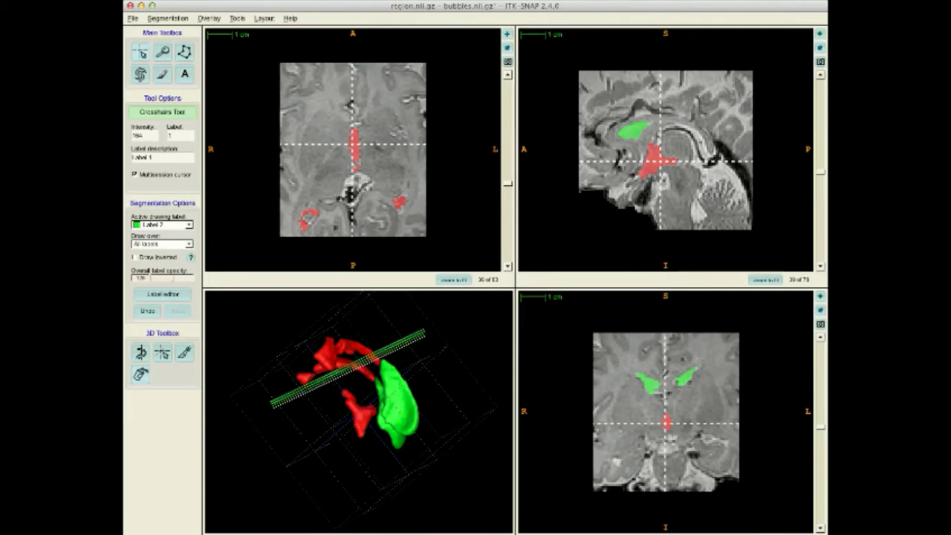
key("Return")
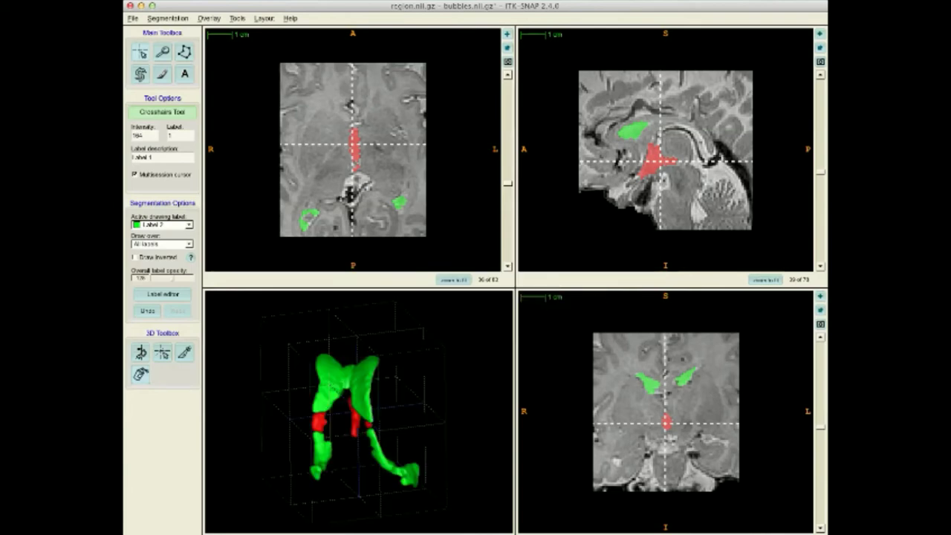
Relabel the remaining red middle segments of the lateral ventricles as Label 2 with a scalpel cut above the third ventricle
left_click_drag(394, 409, 275, 377)
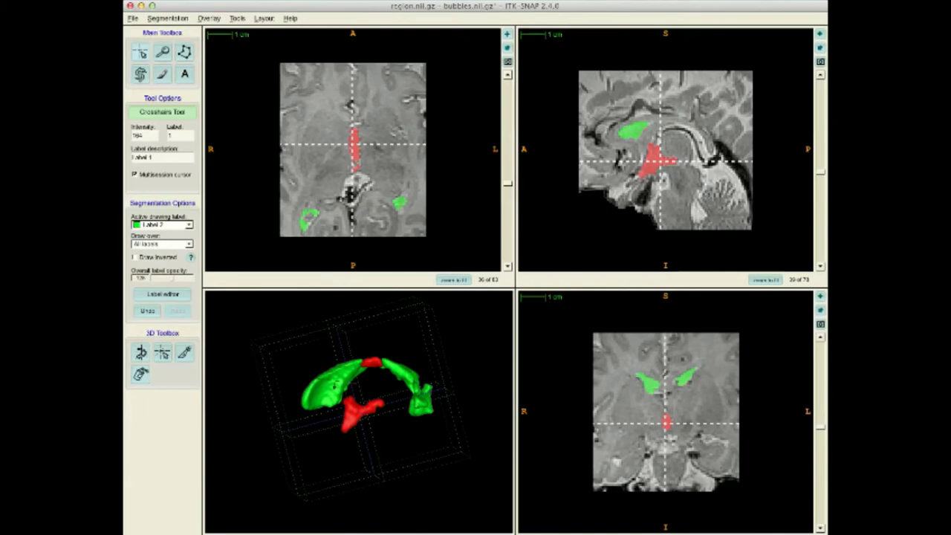
left_click_drag(274, 383, 444, 374)
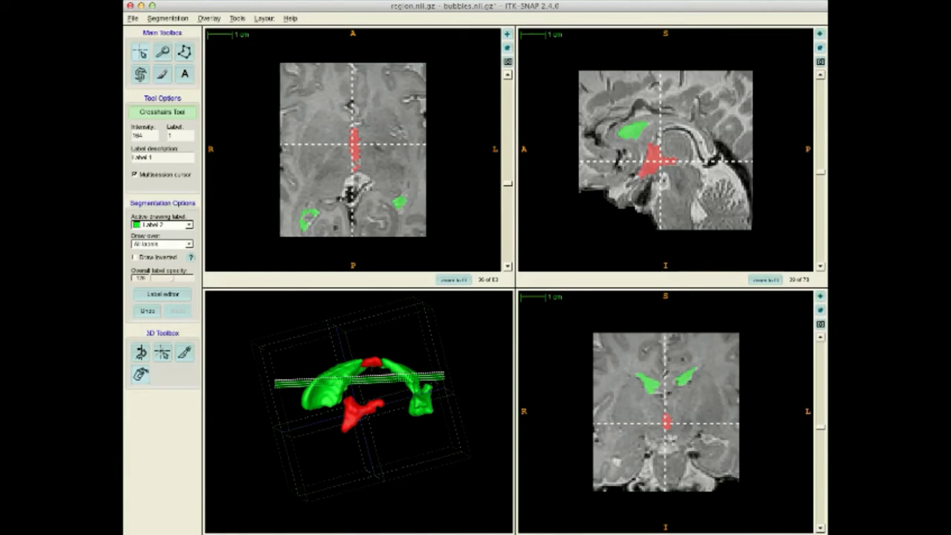
left_click(334, 370)
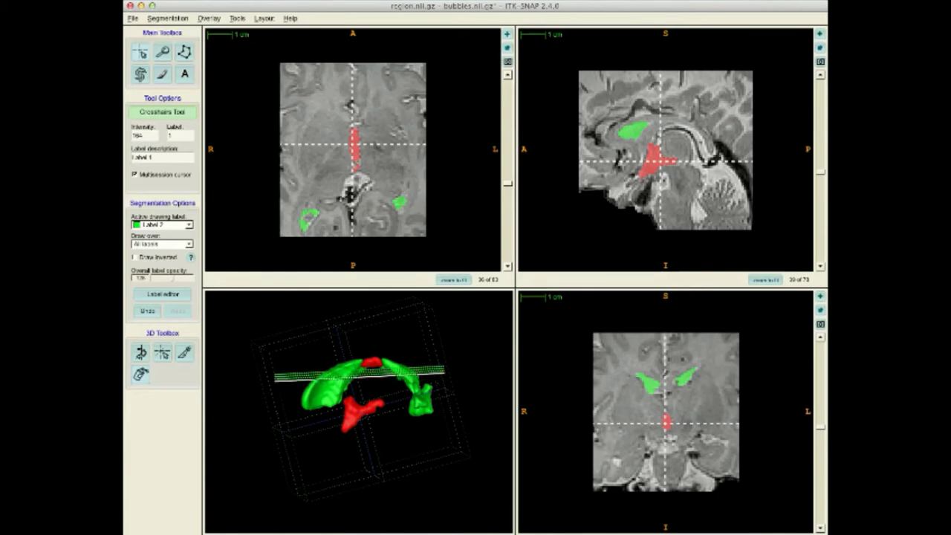
key("space")
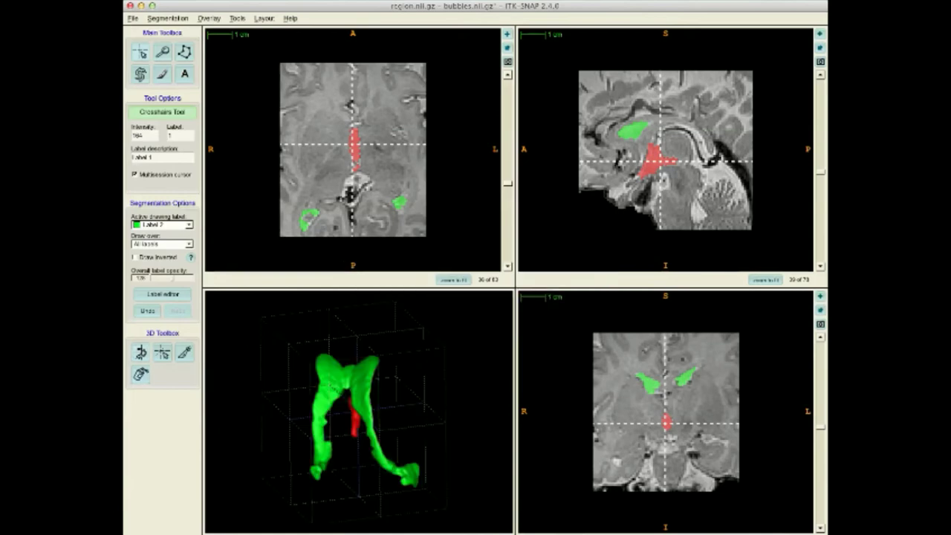
Relabel the left lateral ventricle as Label 3 with a scalpel cut along the midline, drawing over Label 2 only
left_click_drag(320, 423, 411, 339)
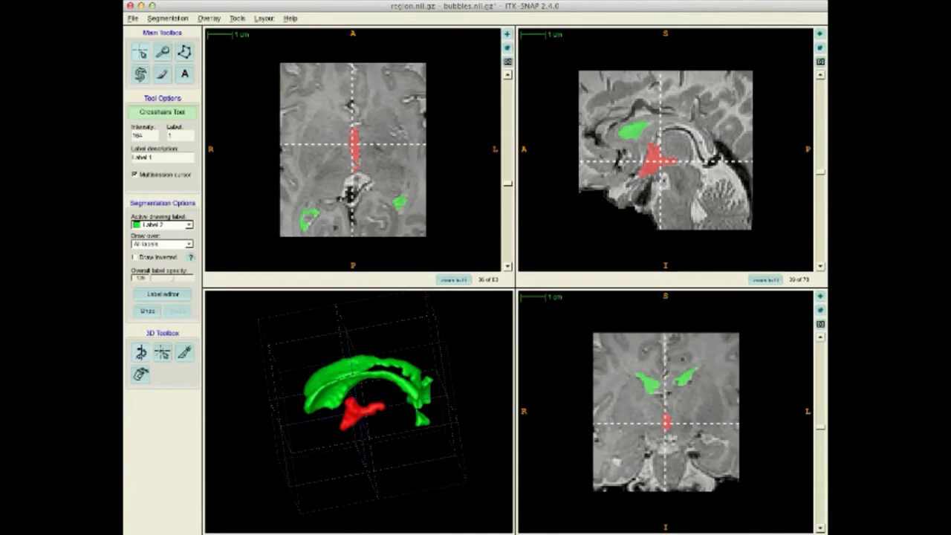
left_click_drag(401, 393, 336, 428)
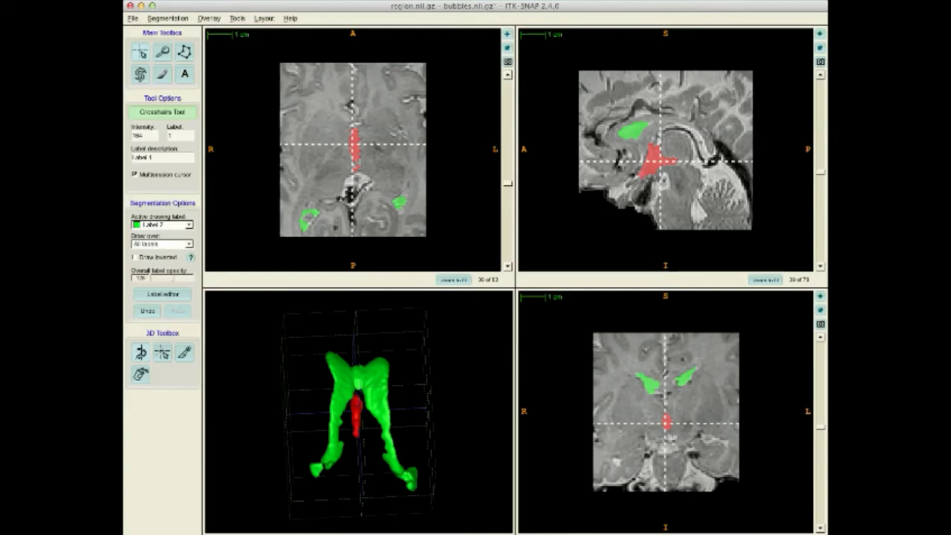
left_click_drag(336, 427, 325, 430)
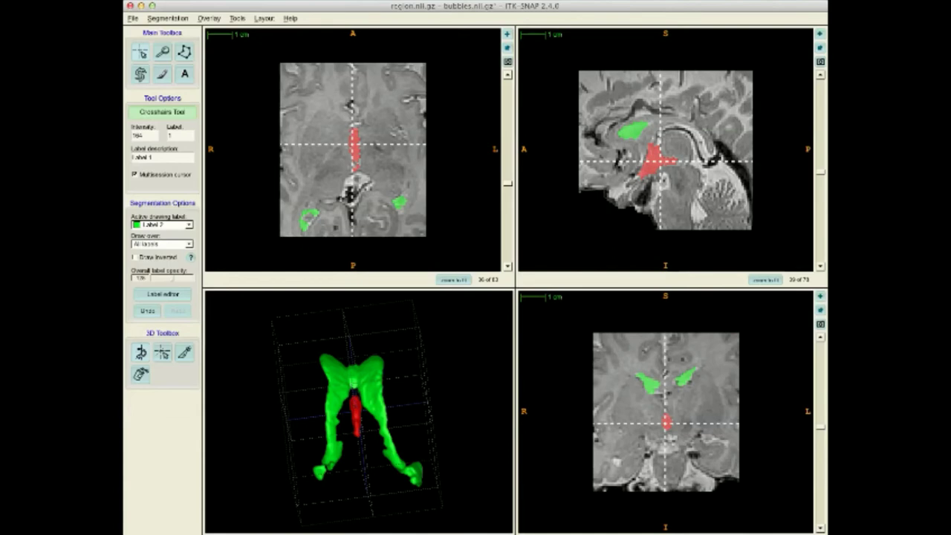
left_click(162, 243)
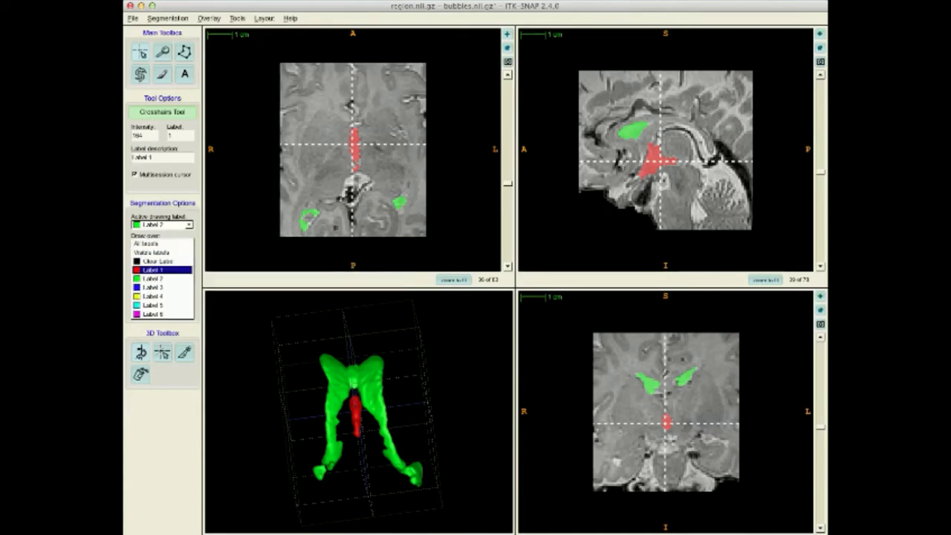
left_click(162, 278)
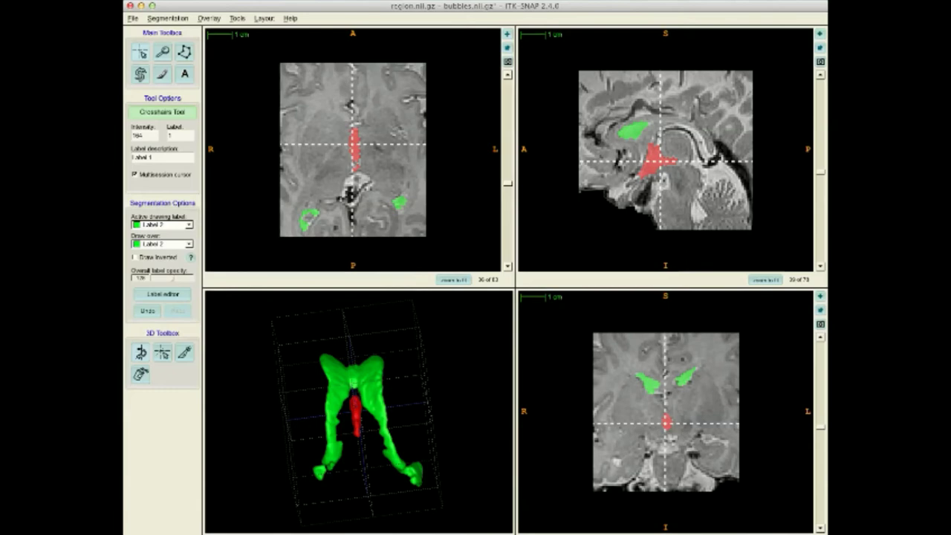
left_click(179, 224)
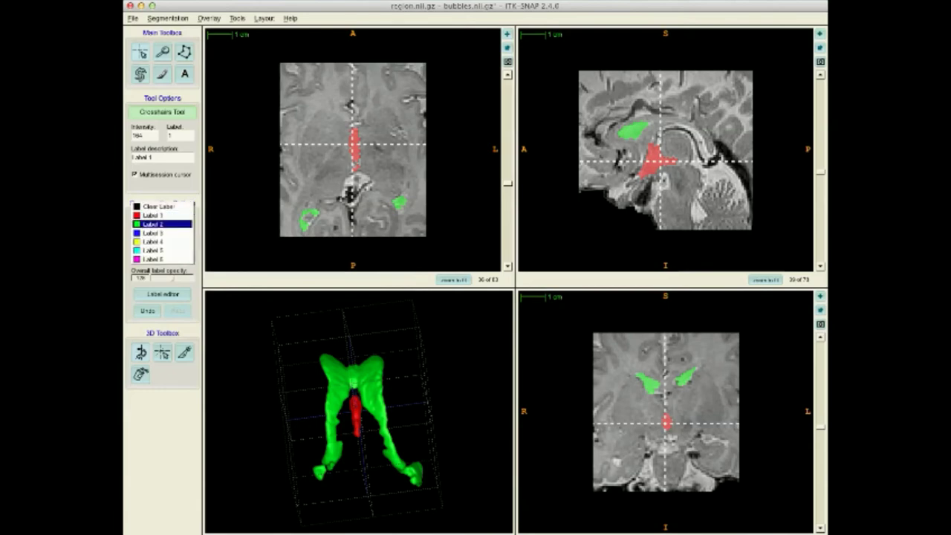
left_click(163, 233)
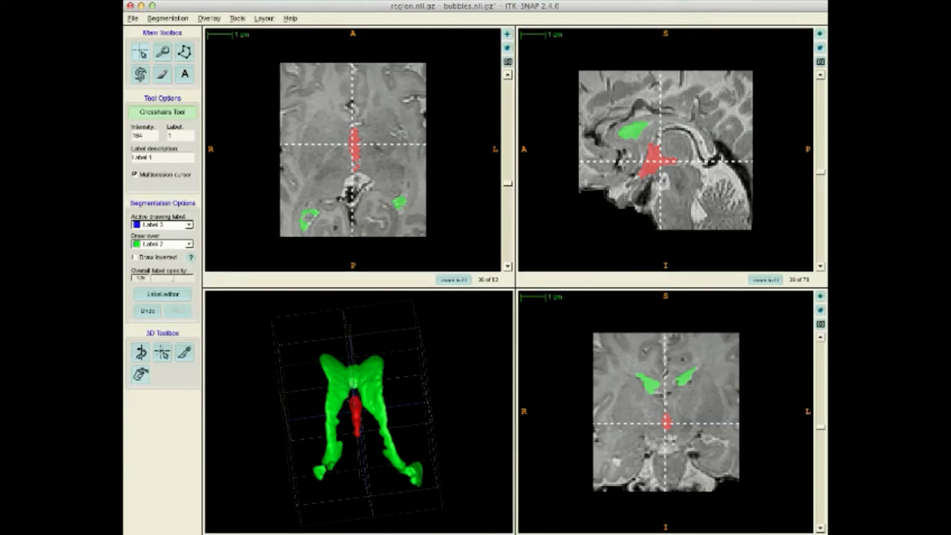
left_click(361, 497)
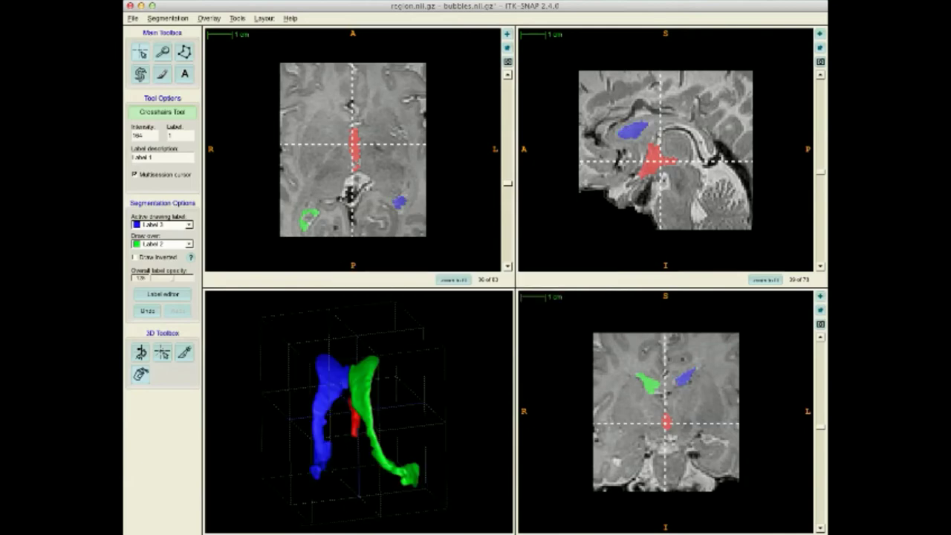
Rotate the three-label ventricle model and inspect it in the enlarged 3D view
left_click(140, 353)
left_click_drag(349, 438, 365, 379)
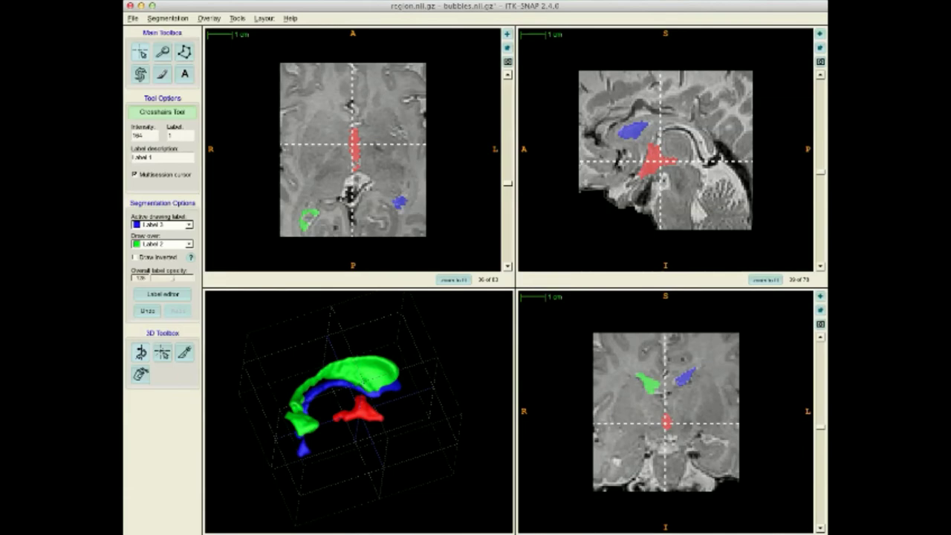
mouse_move(365, 379)
left_mouse_down()
mouse_move(357, 422)
mouse_move(377, 405)
mouse_move(369, 387)
left_mouse_up()
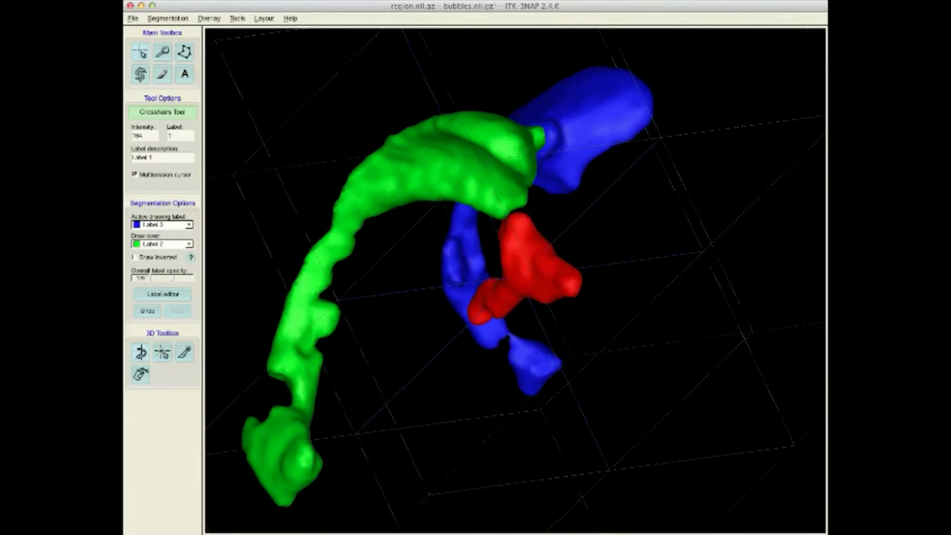
Start the surface mesh export wizard and review the single-label export for Label 3, including its mesh file formats
left_click(168, 18)
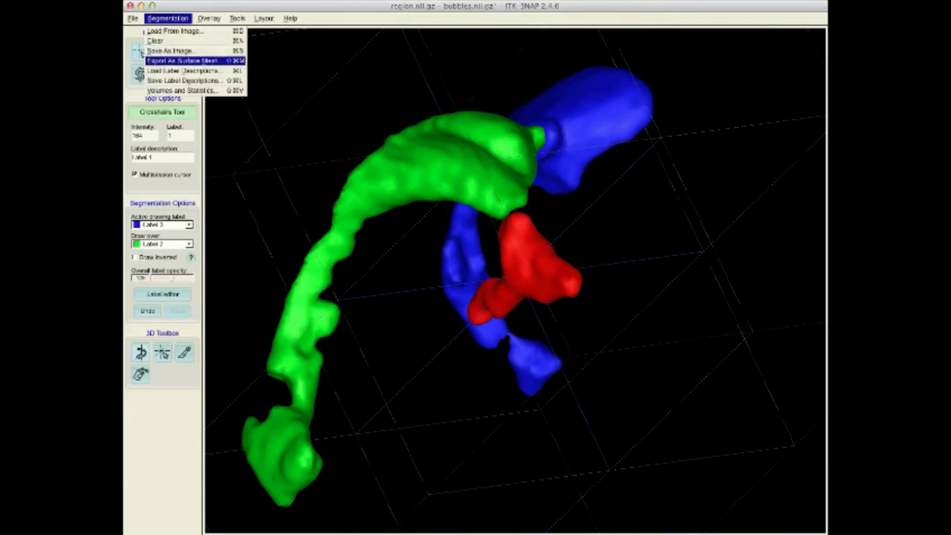
left_click(182, 60)
left_click_drag(297, 61, 347, 65)
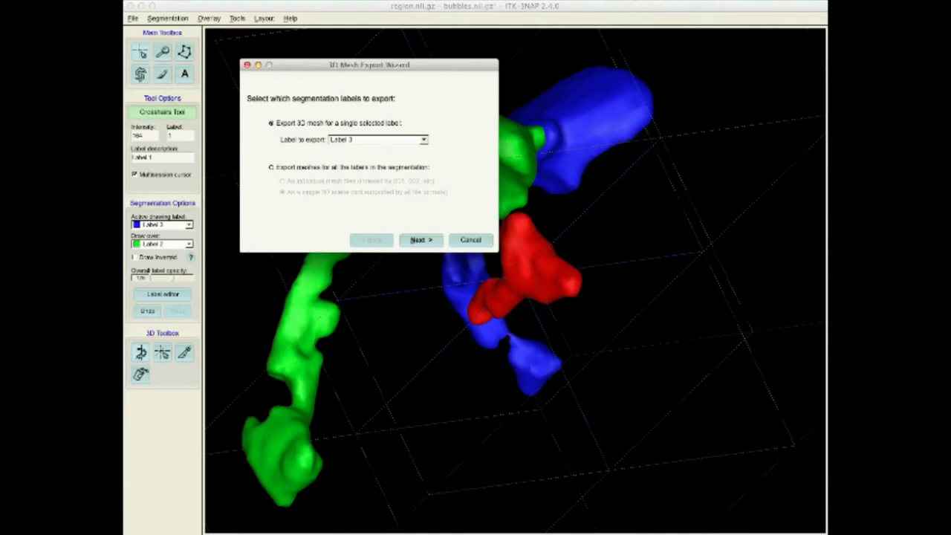
left_click(423, 139)
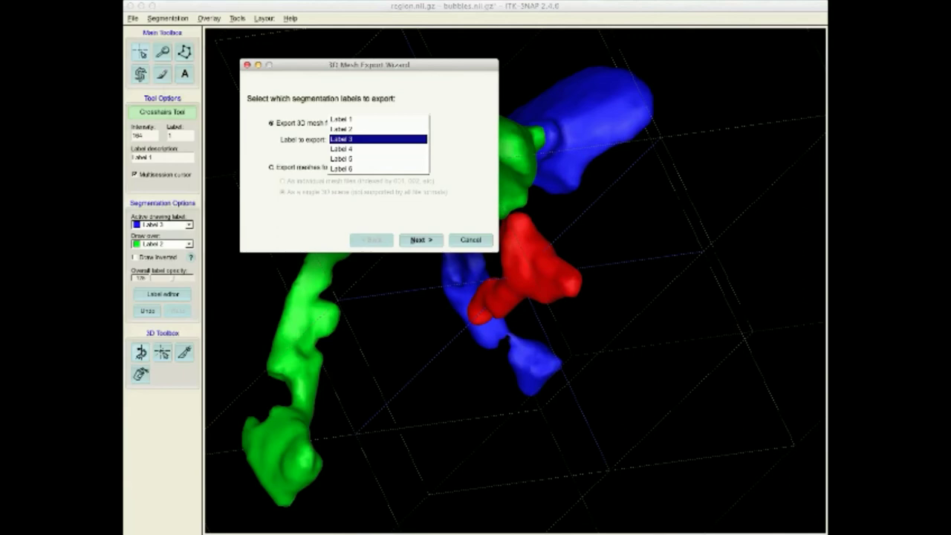
left_click(377, 140)
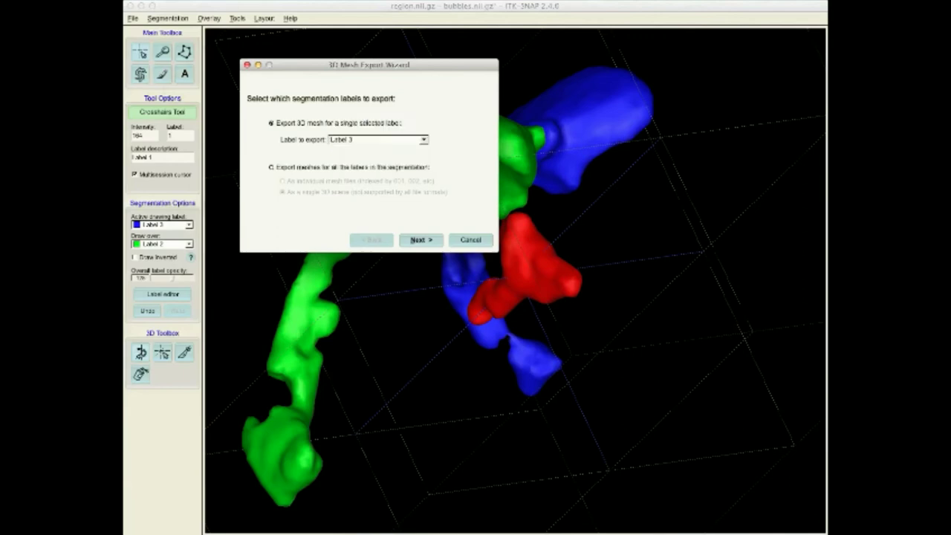
left_click(272, 167)
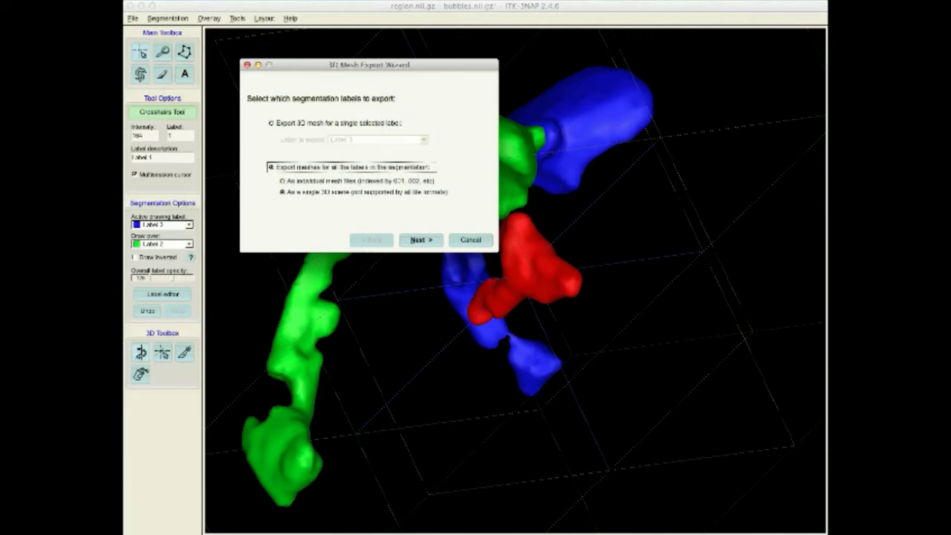
left_click(272, 123)
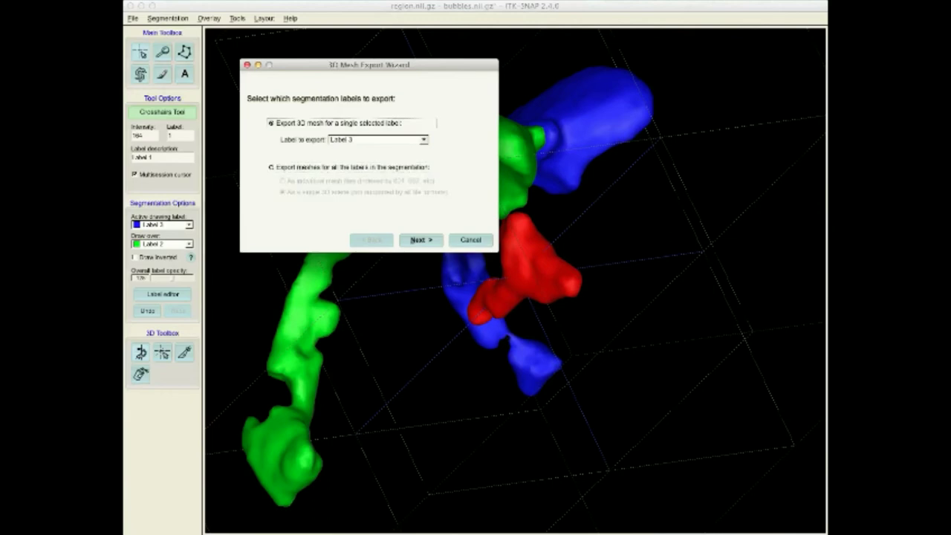
left_click(421, 240)
left_click(312, 188)
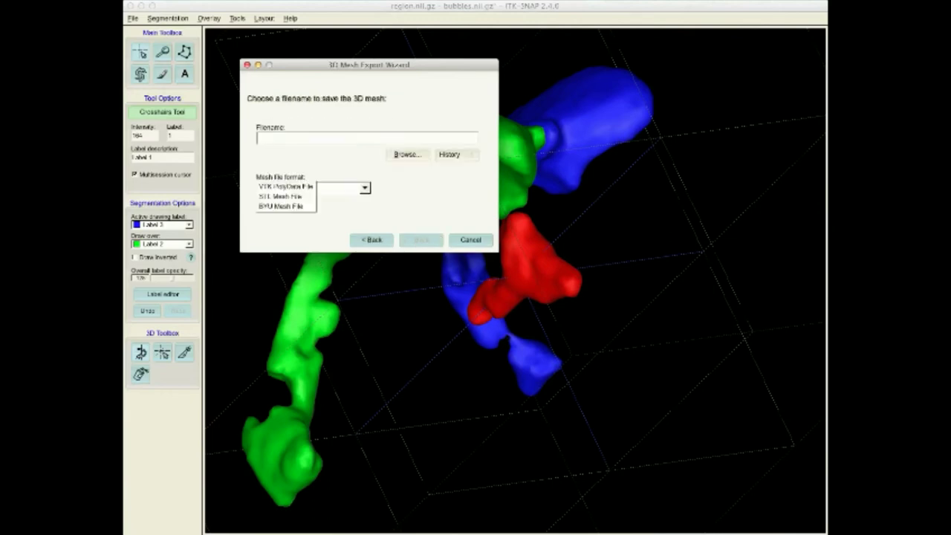
key("Escape")
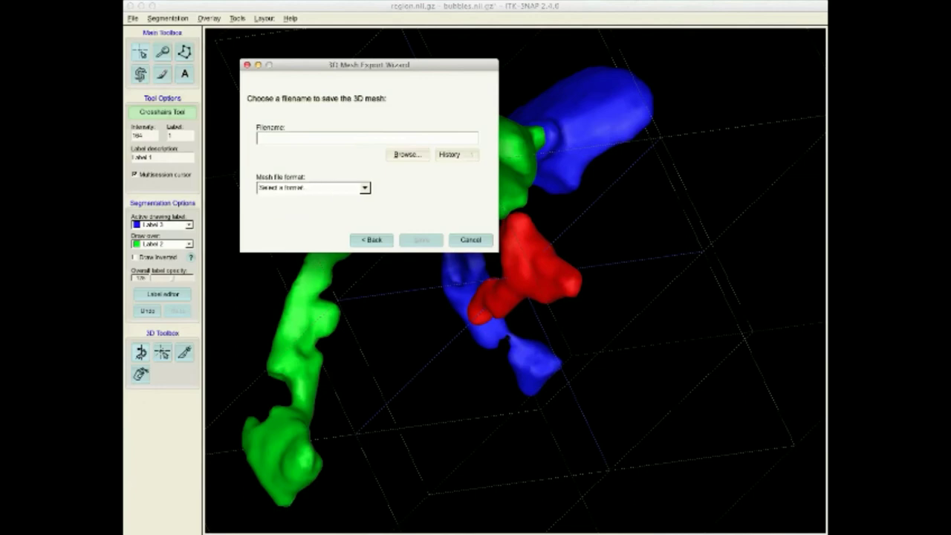
Choose to export meshes for all labels as a single 3D scene, and check which mesh file formats are offered
left_click(372, 239)
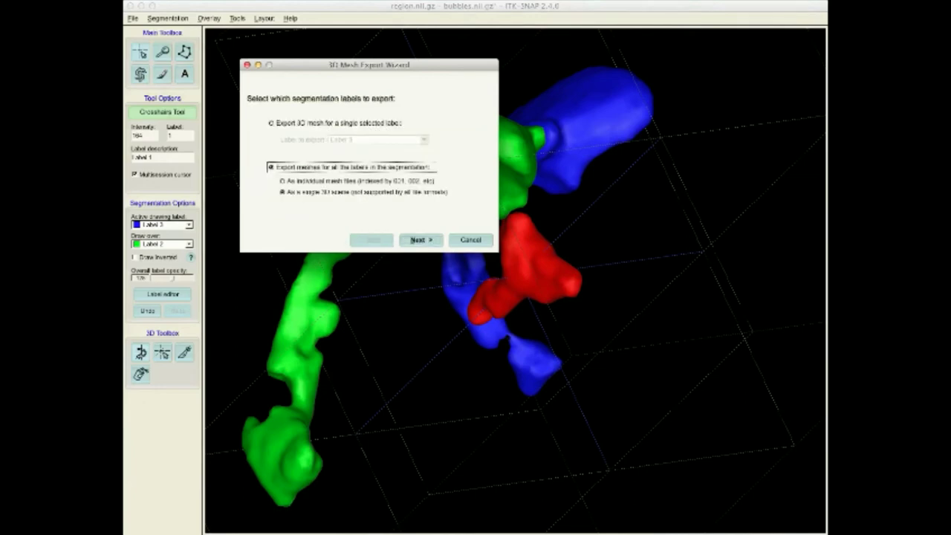
left_click(421, 240)
left_click(364, 188)
key("Escape")
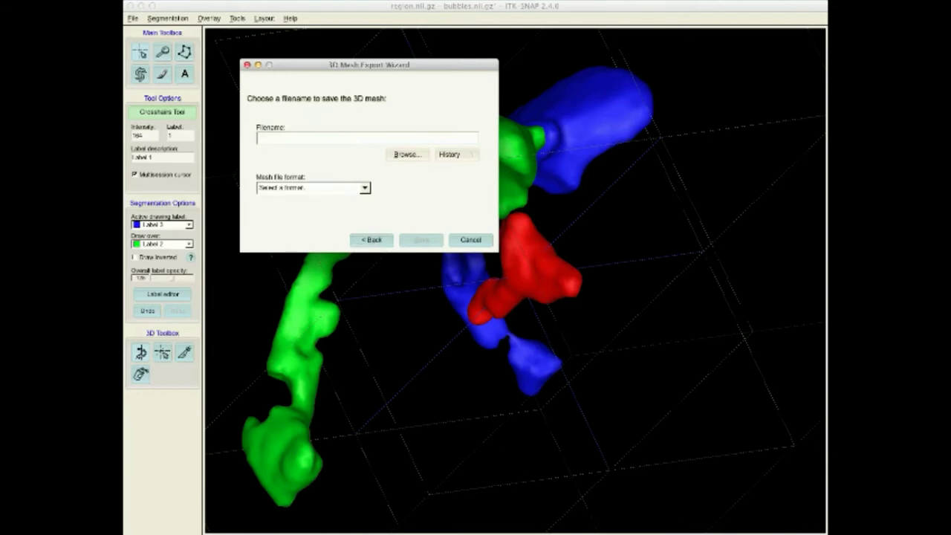
left_click(371, 240)
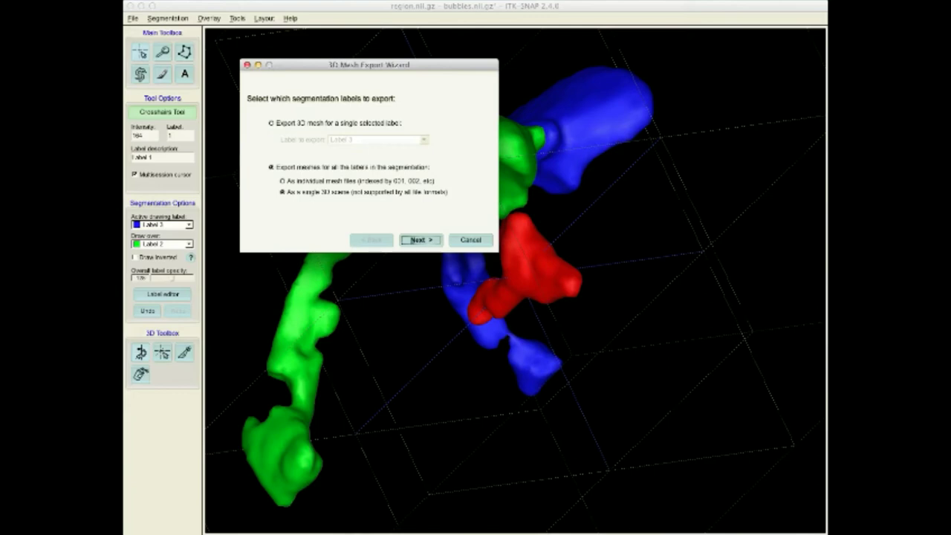
key("Escape")
left_click_drag(513, 282, 501, 334)
right_click_drag(501, 334, 501, 338)
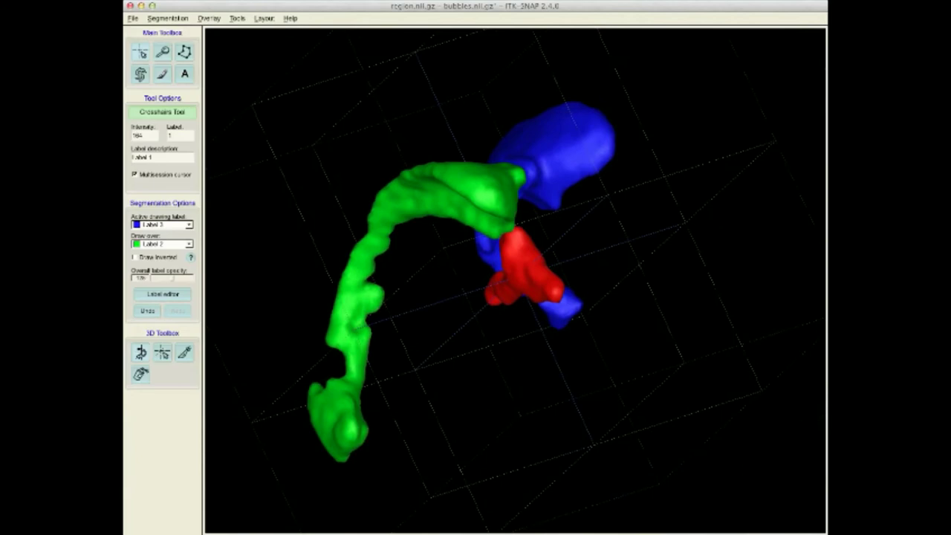
Launch ParaView by searching the computer for "para"
key("super+space")
type("para")
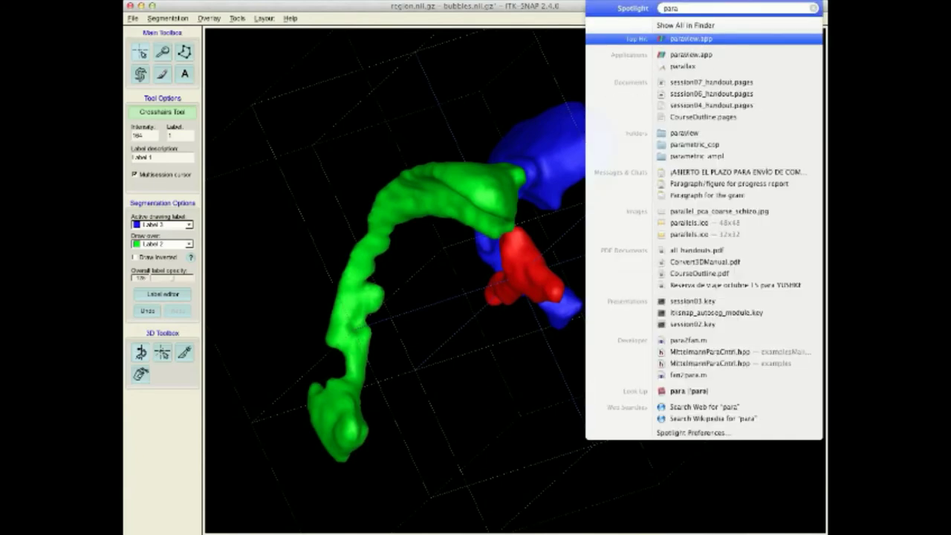
key("Return")
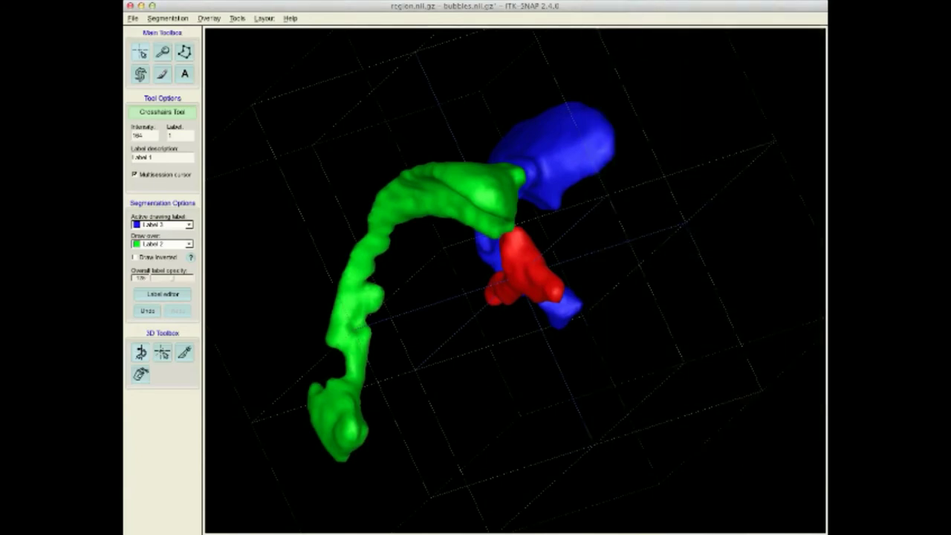
Export the meshes of all labels as a single 3D scene to ventricles.vtk in the data folder, in VTK PolyData format
left_click(168, 18)
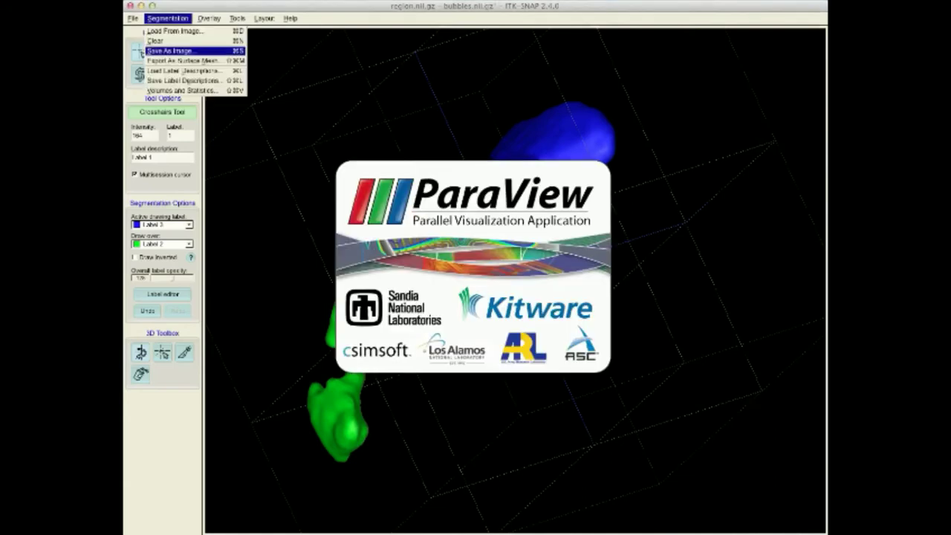
left_click(182, 60)
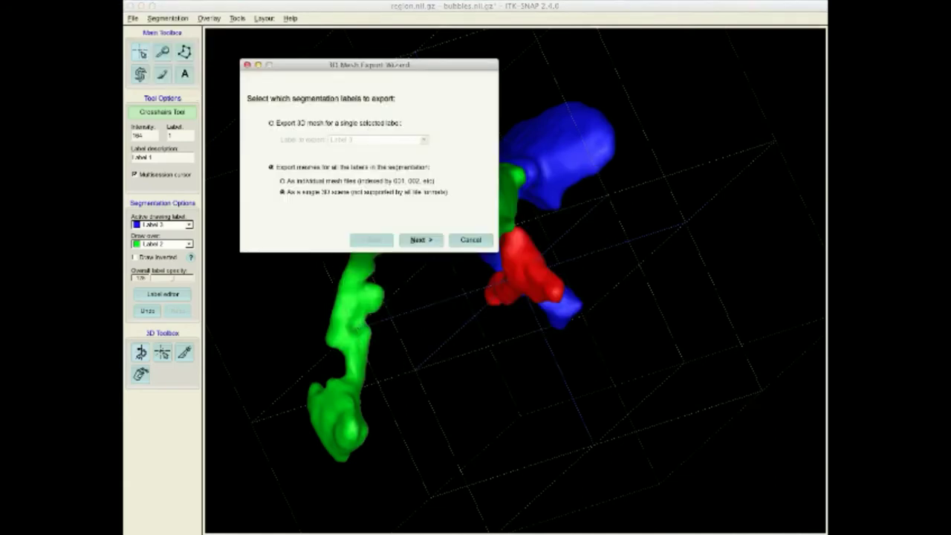
left_click(421, 240)
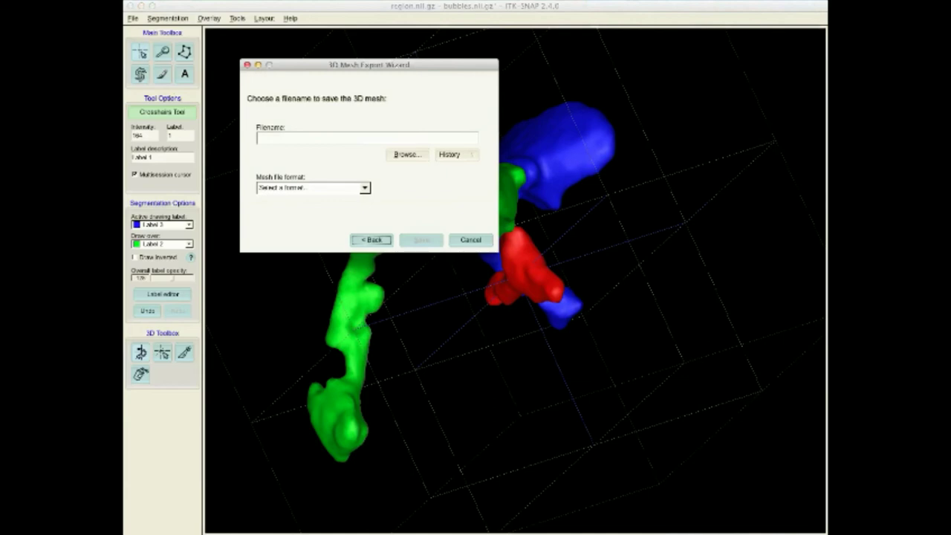
left_click(406, 154)
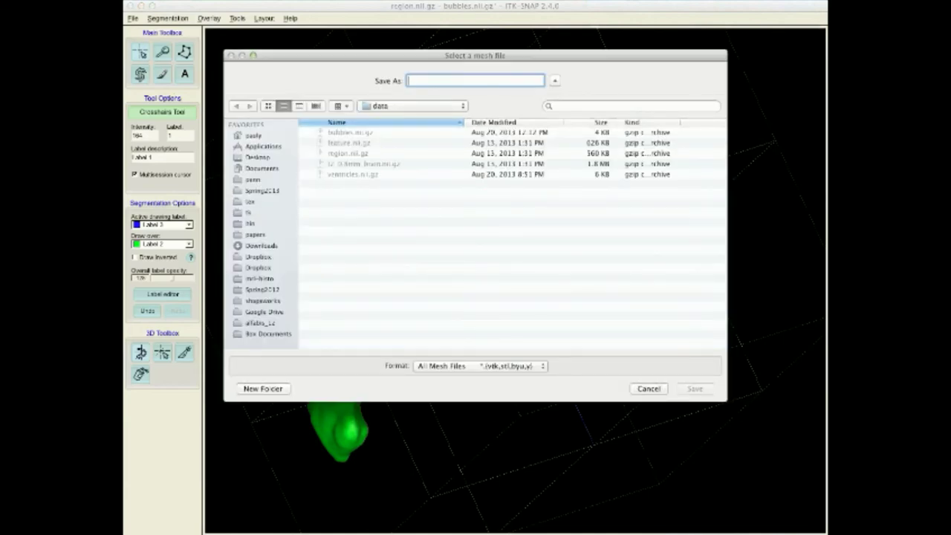
type("vent")
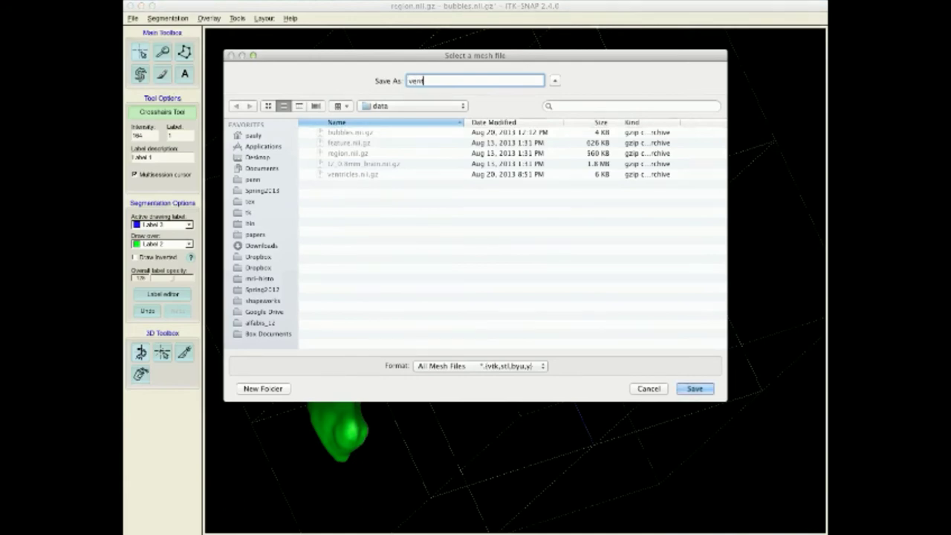
type("ricles.s")
key("BackSpace")
type("vtk")
key("Return")
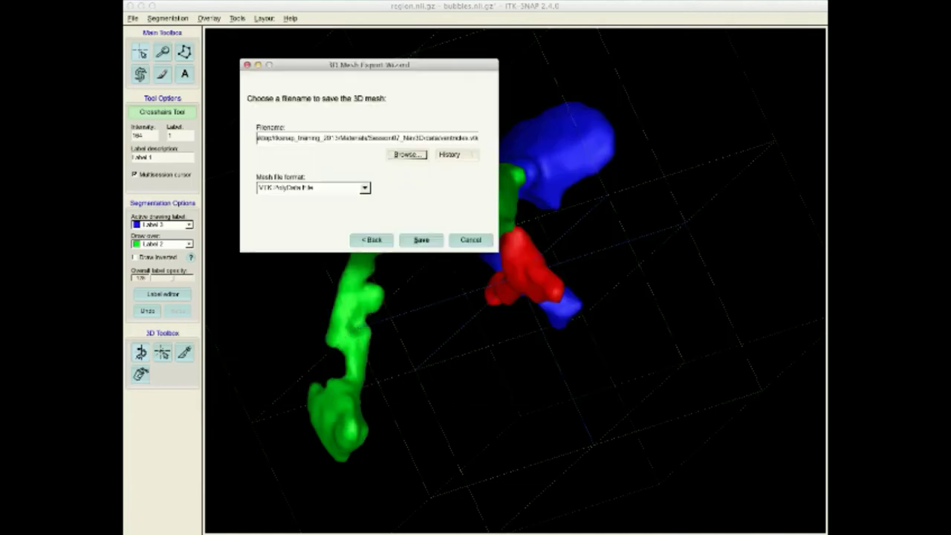
key("Return")
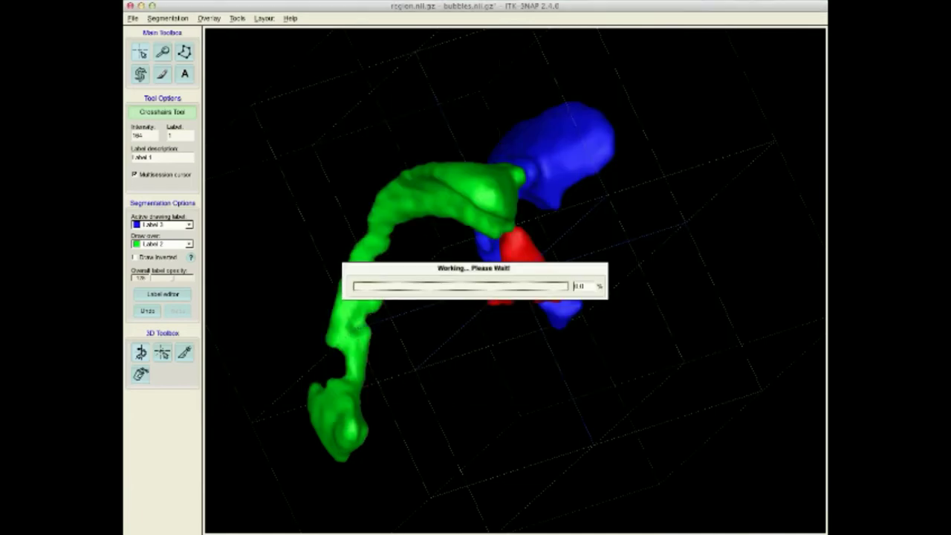
Switch to ParaView and browse to the Desktop folder for opening a file
key("super+Tab")
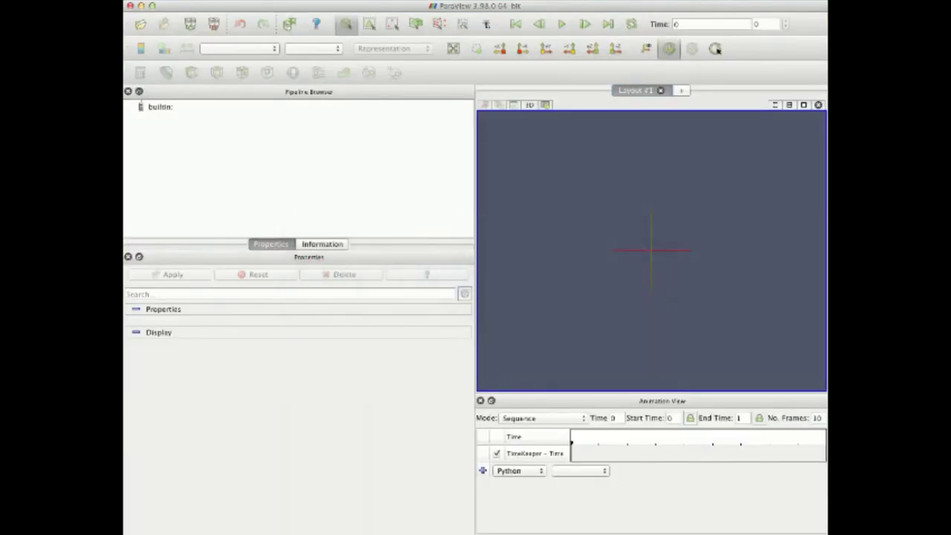
left_click(202, 1)
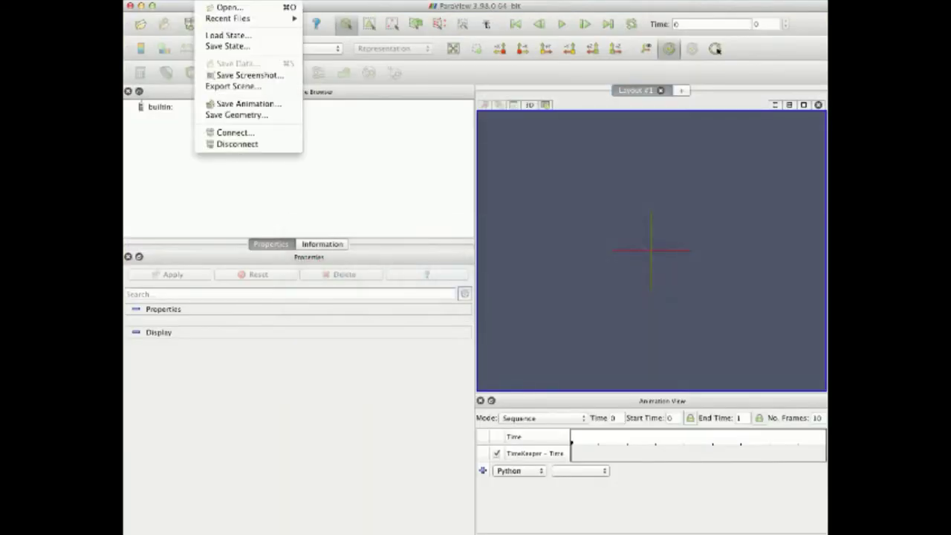
left_click(212, 7)
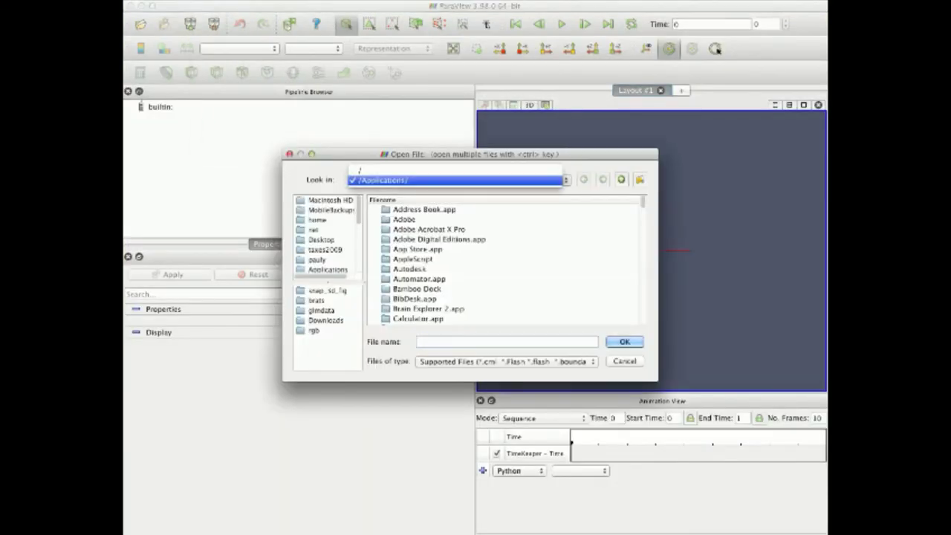
scroll(326, 237, "down", 3)
scroll(327, 238, "up", 3)
scroll(326, 239, "down", 5)
scroll(327, 239, "up", 5)
double_click(321, 240)
scroll(430, 230, "down", 3)
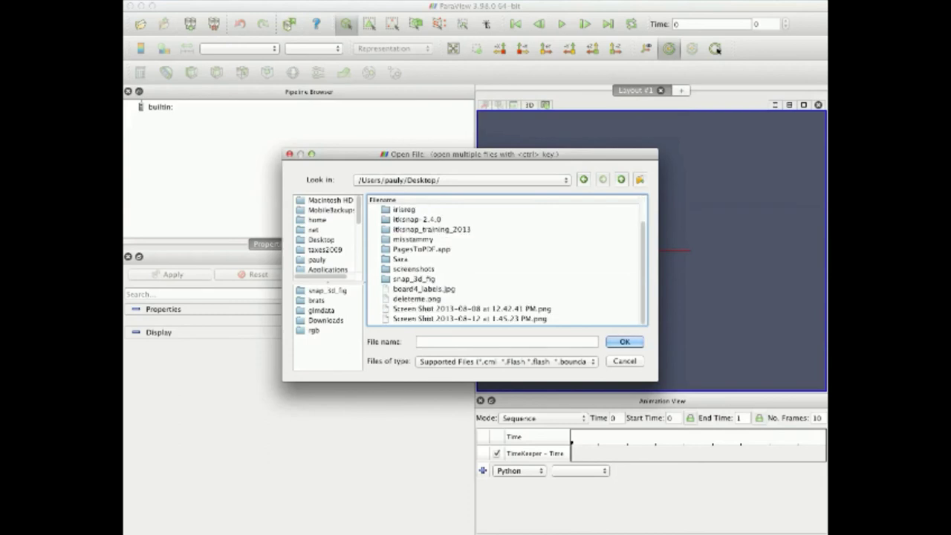
Load ventricles.vtk from the session's data folder inside itksnap_training_2013/Materials and display it
double_click(430, 229)
double_click(408, 209)
double_click(430, 249)
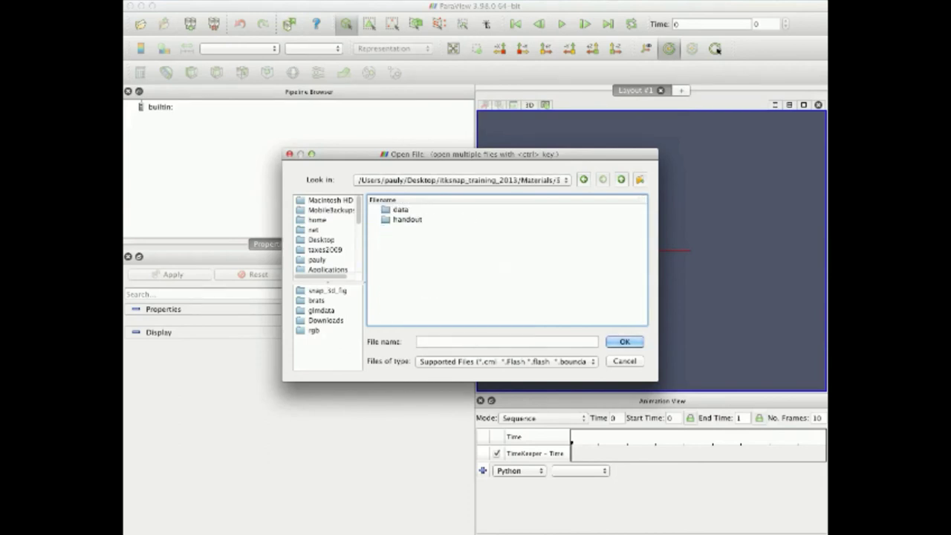
double_click(405, 209)
double_click(408, 210)
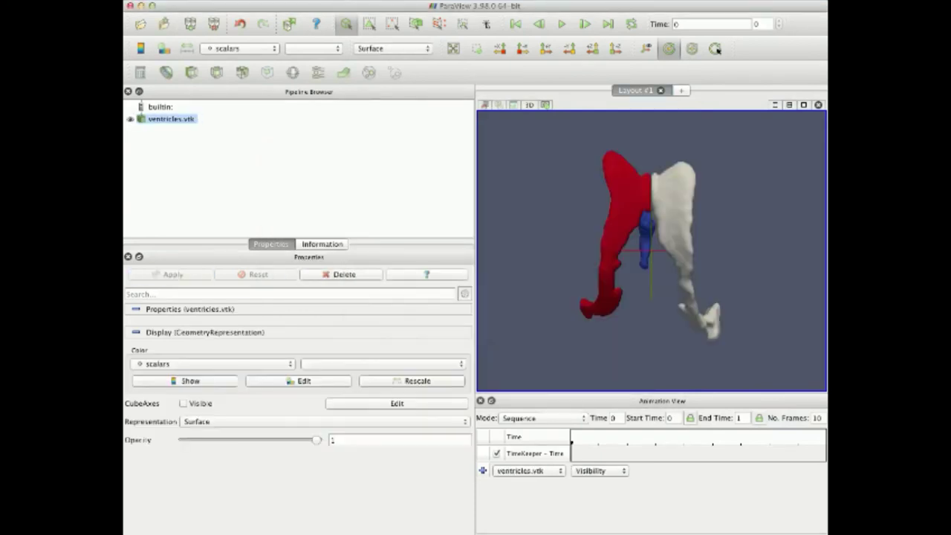
Try to apply the Loop Subdivision filter with 1 subdivision to the ventricles mesh, and delete the filter
left_click_drag(668, 245, 630, 268)
left_click(357, 0)
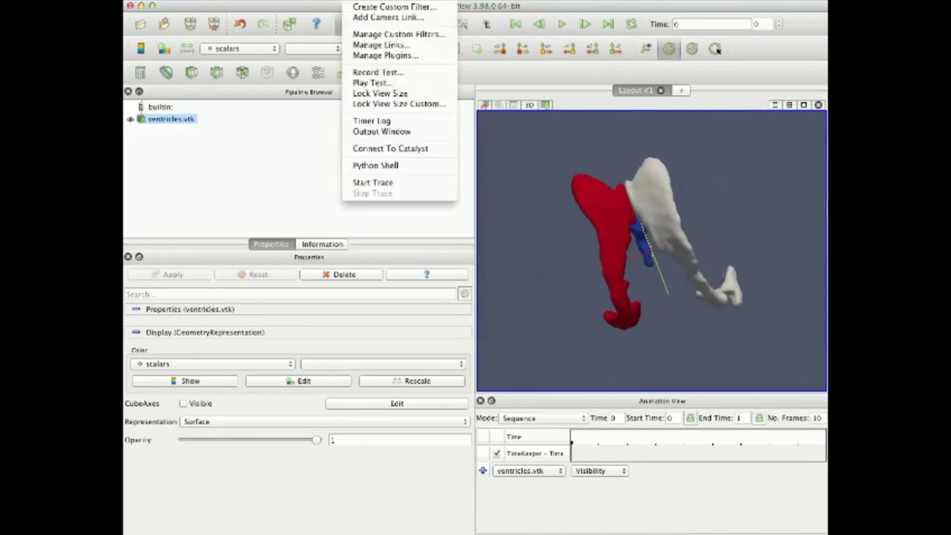
mouse_move(324, 1)
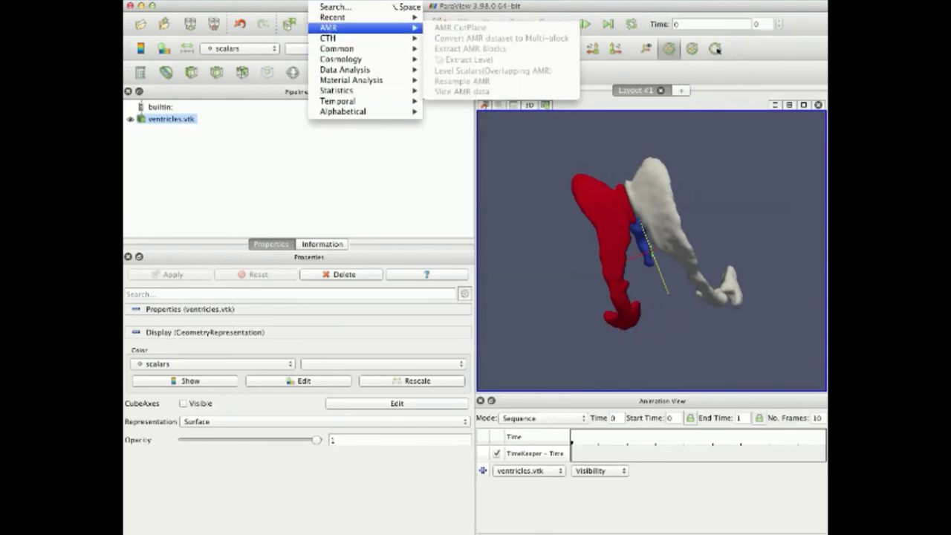
mouse_move(343, 69)
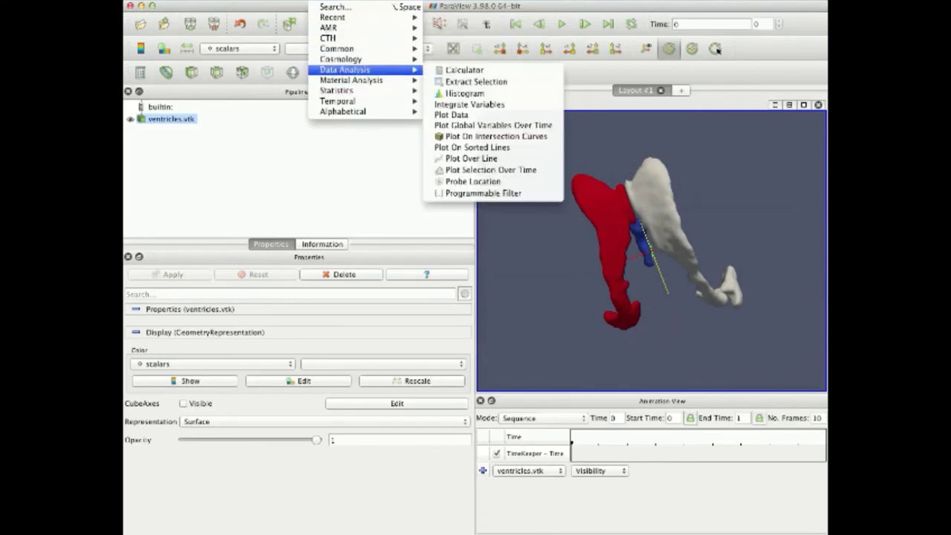
mouse_move(343, 111)
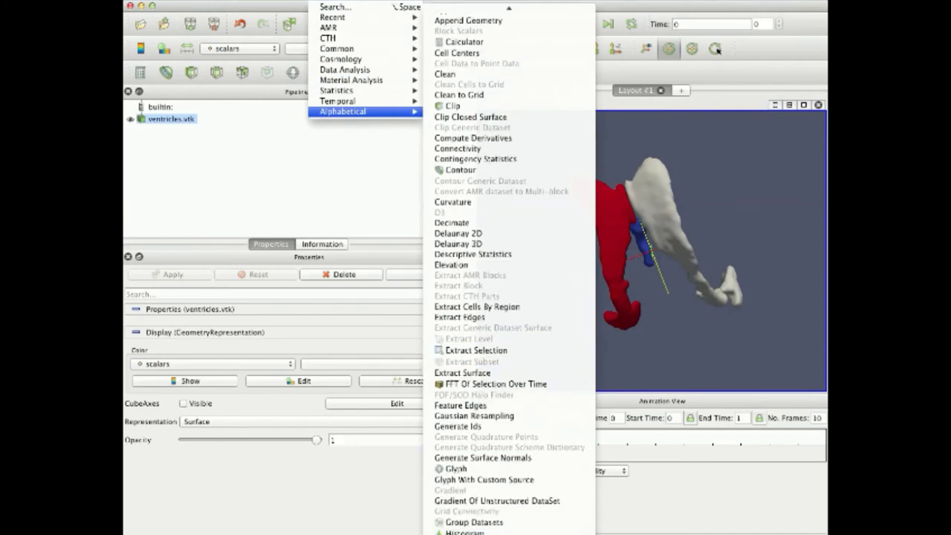
scroll(464, 398, "down", 5)
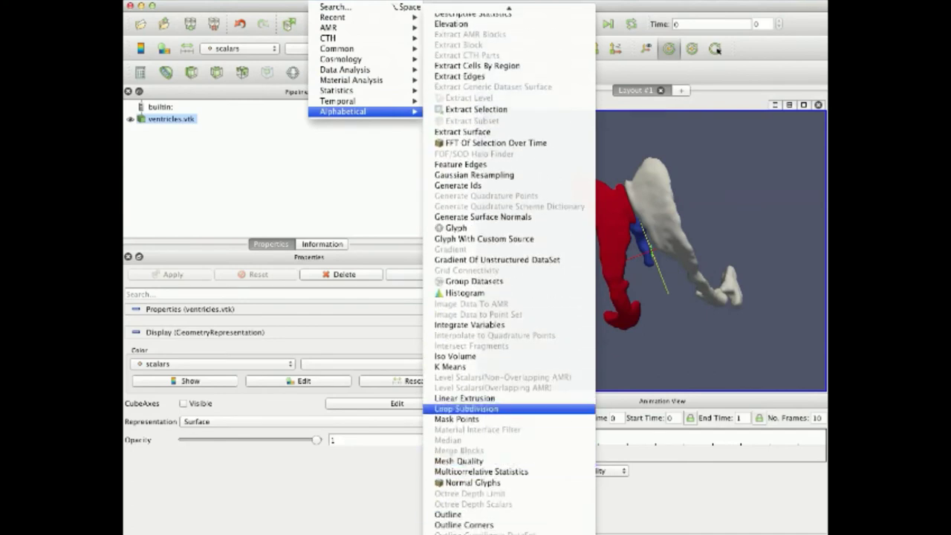
left_click(466, 408)
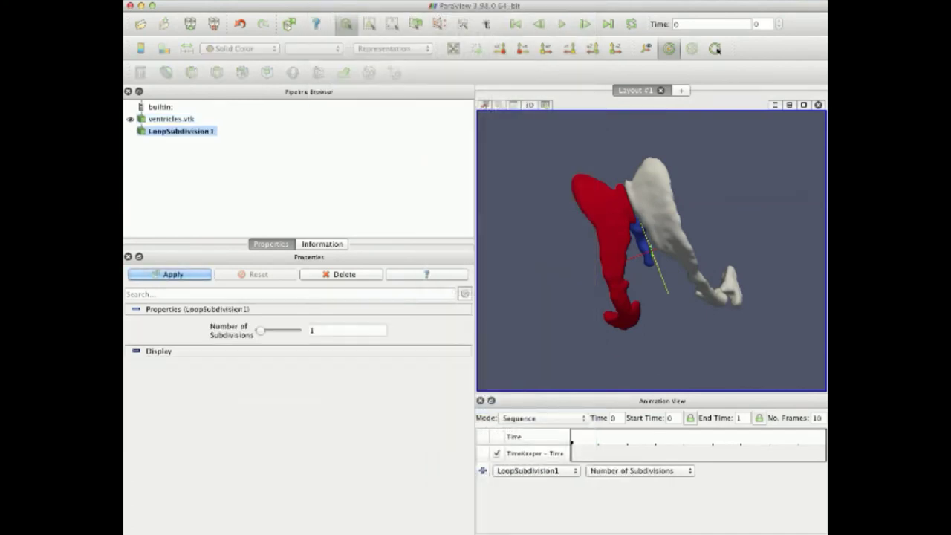
left_click(170, 274)
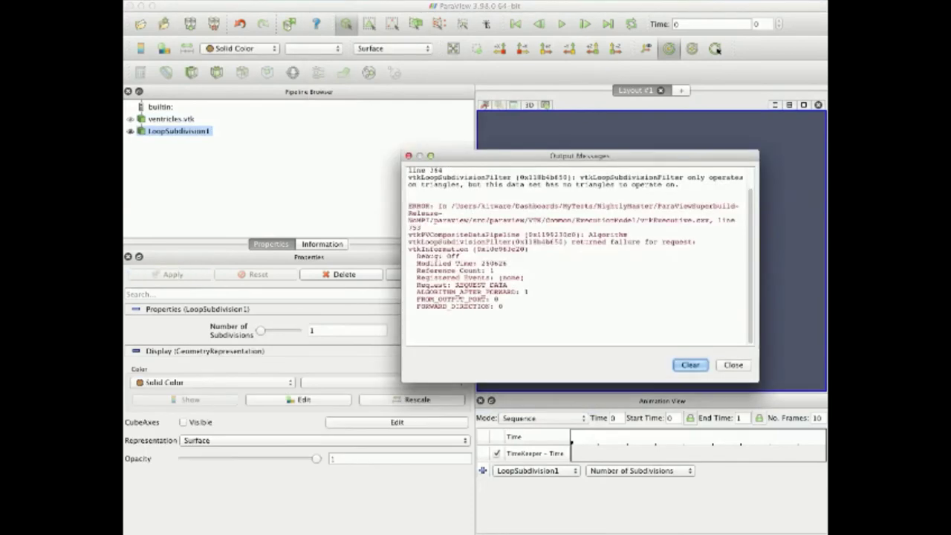
left_click(733, 365)
key("Delete")
left_click_drag(651, 250, 665, 222)
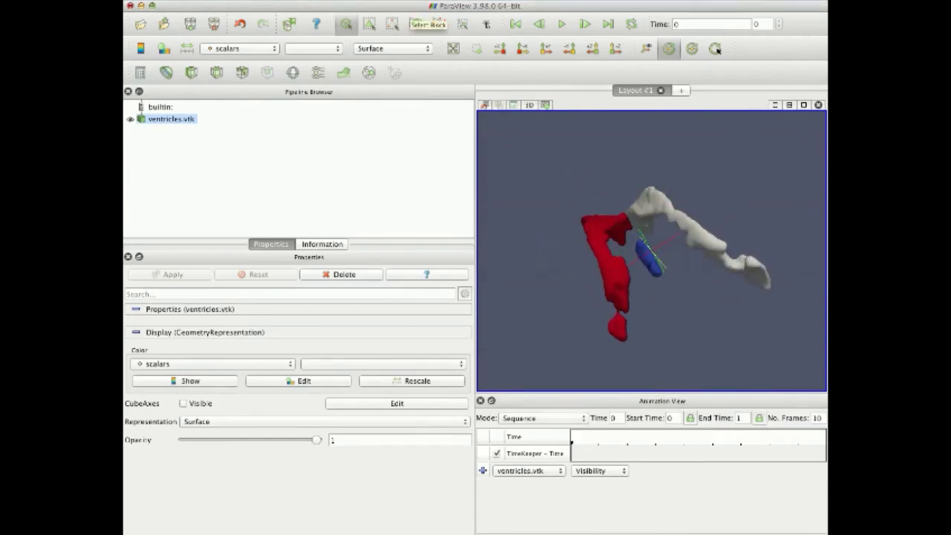
Quit ParaView and return to the ITK-SNAP session with the ventricle segmentation
left_click(169, 0)
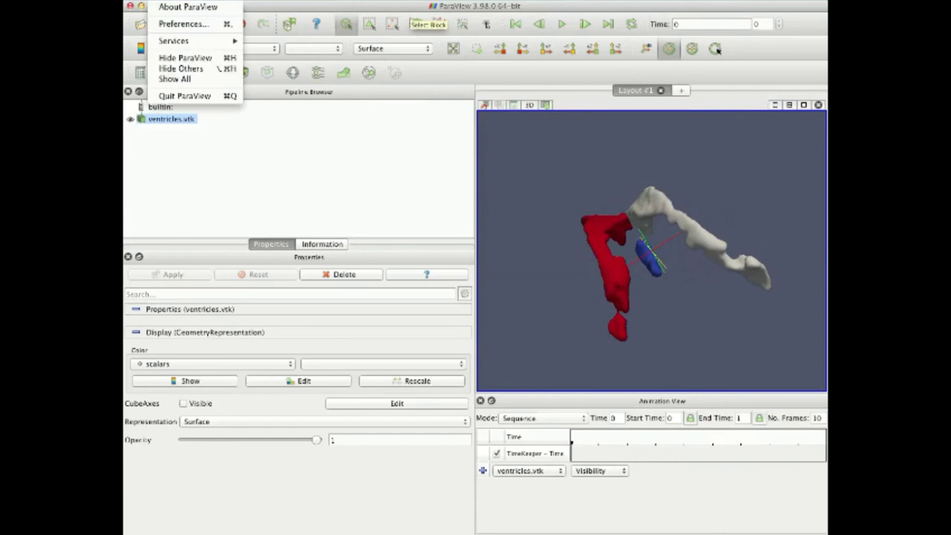
key("Escape")
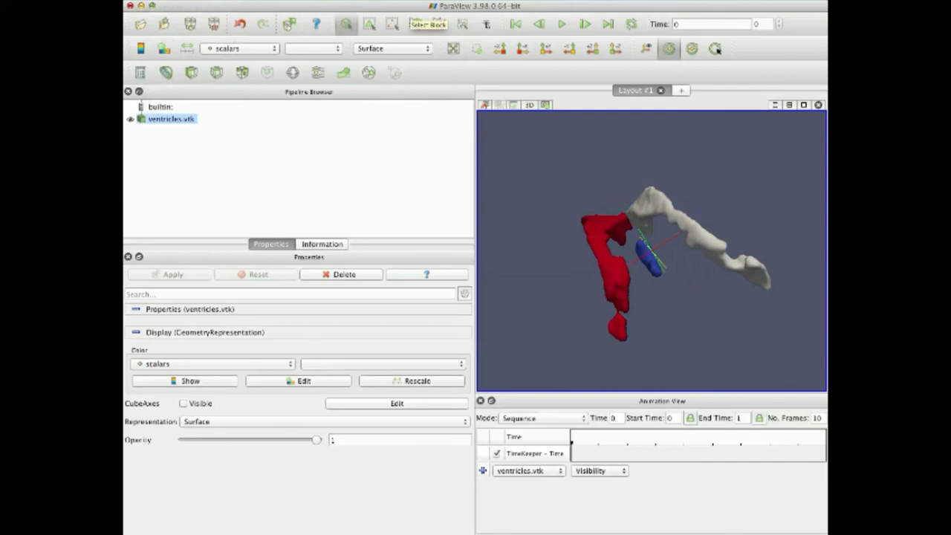
left_click(169, 1)
left_click(182, 95)
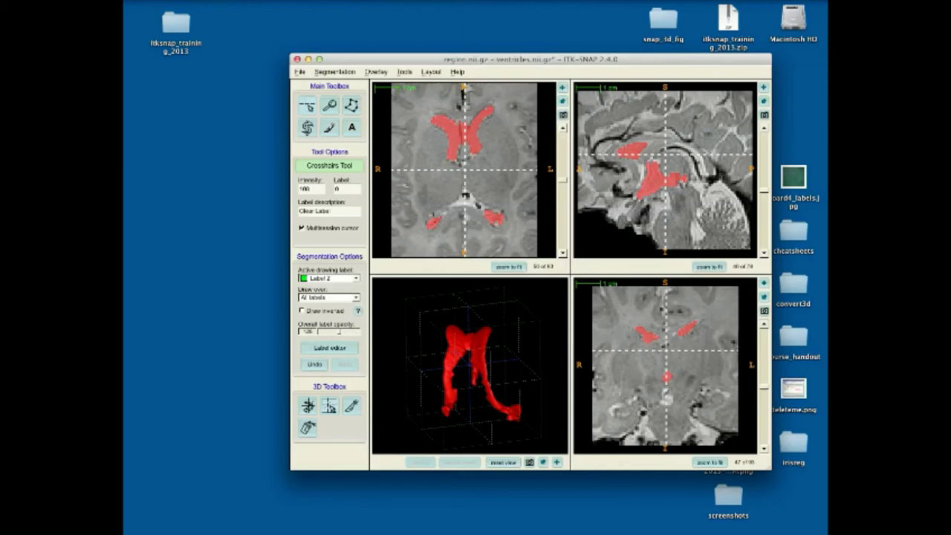
Locate several points on the 3D ventricle mesh with the 3D crosshairs tool and inspect them in the slice views
left_click(332, 407)
left_click(457, 341)
left_click(494, 373)
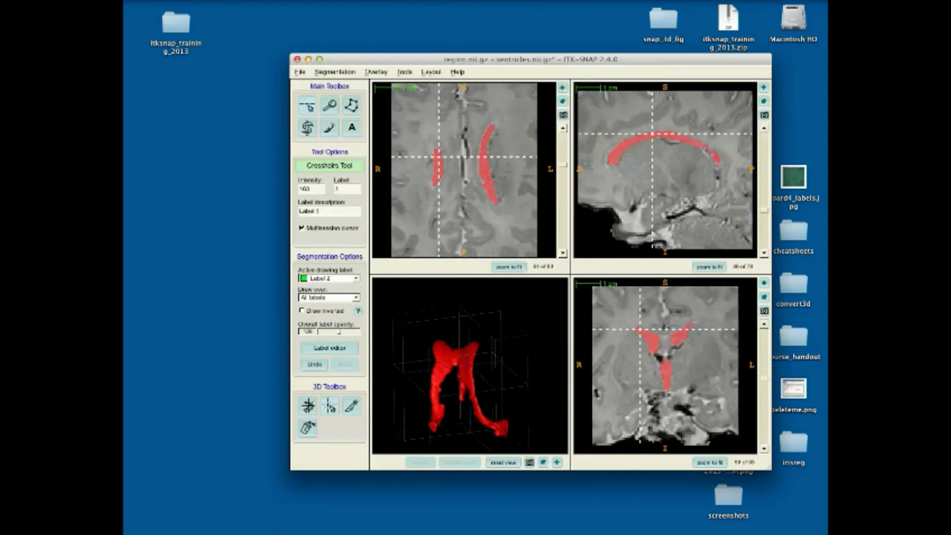
left_click(477, 398)
left_click(481, 390)
left_click(483, 371)
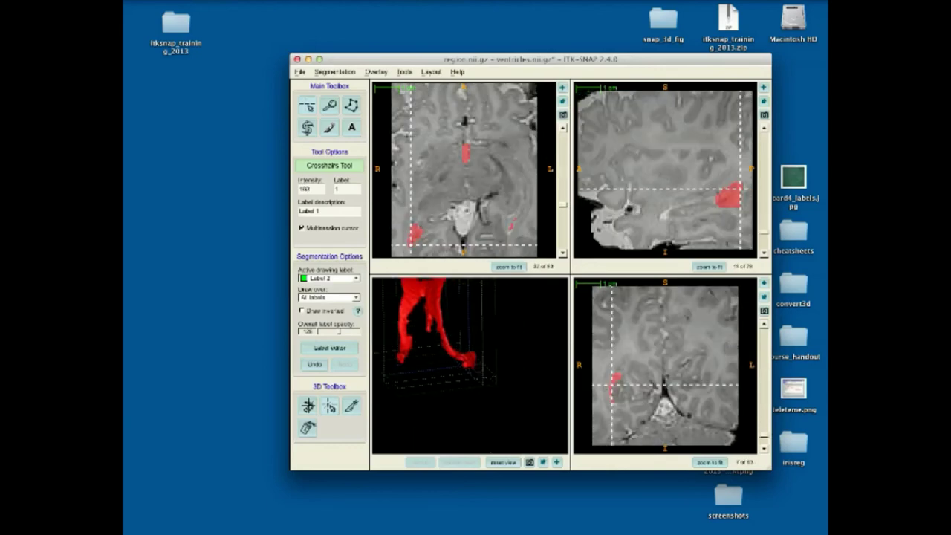
left_click(405, 345)
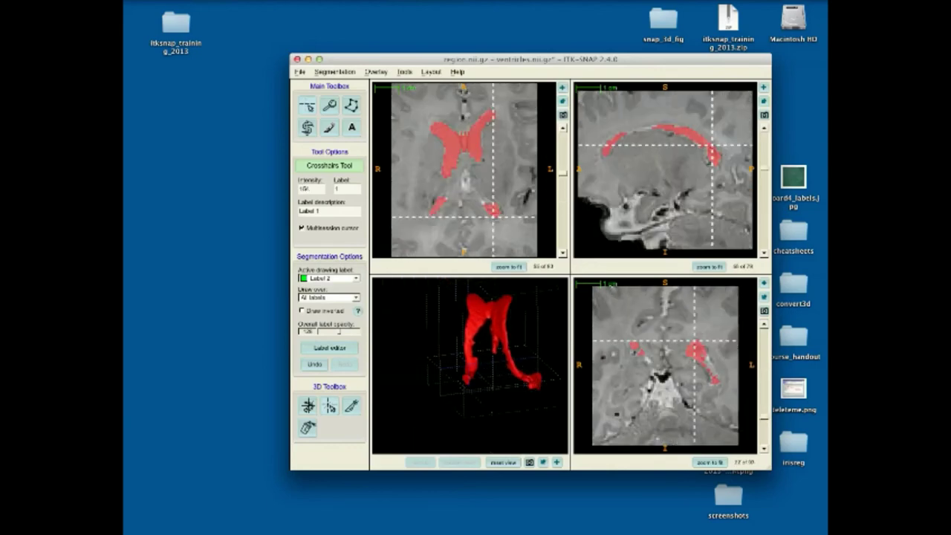
left_click(468, 335)
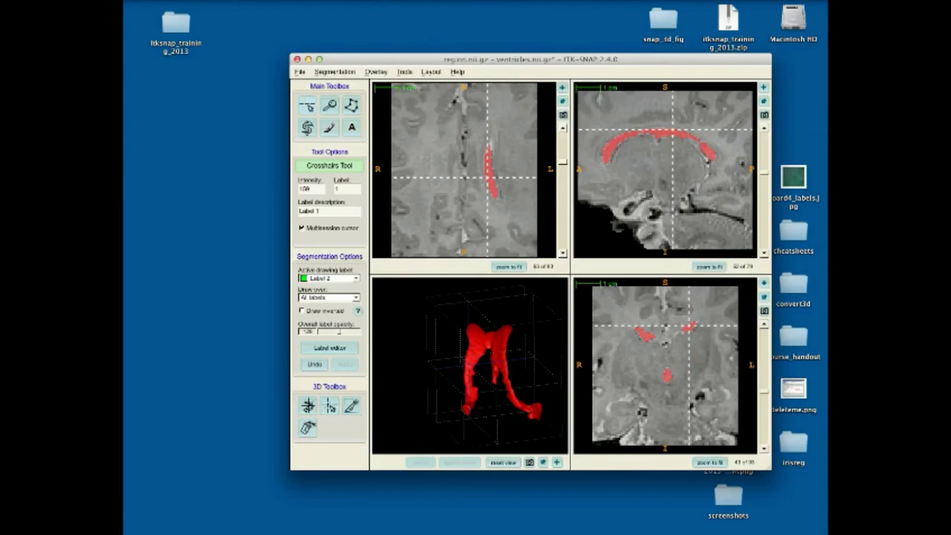
left_click_drag(483, 371, 459, 368)
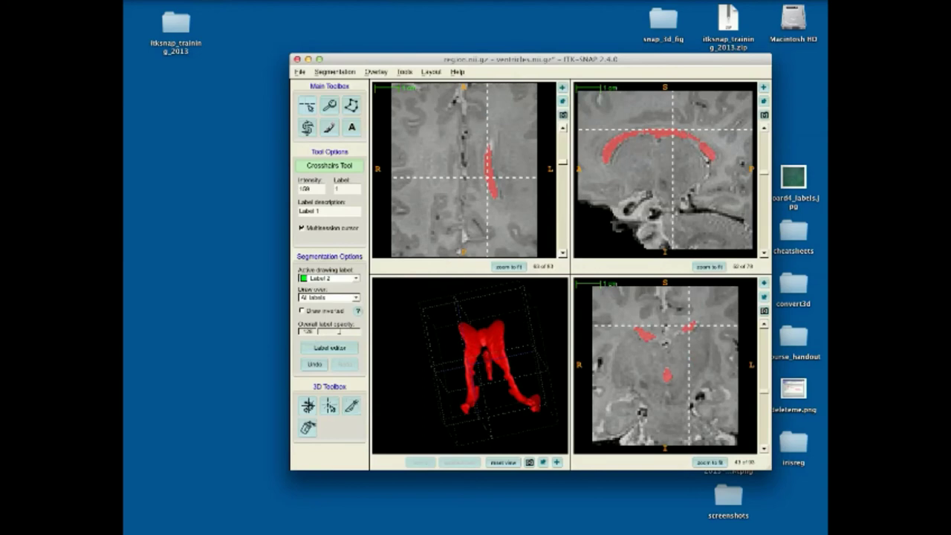
Cut the ventricles lengthwise with the 3D scalpel, relabel one side as Label 2 over all labels, and update the mesh
left_click(329, 297)
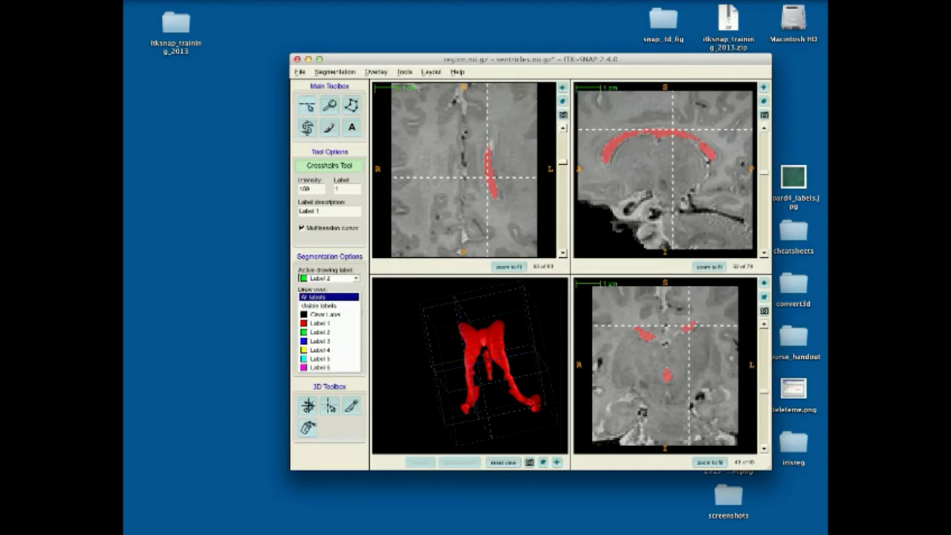
key("Escape")
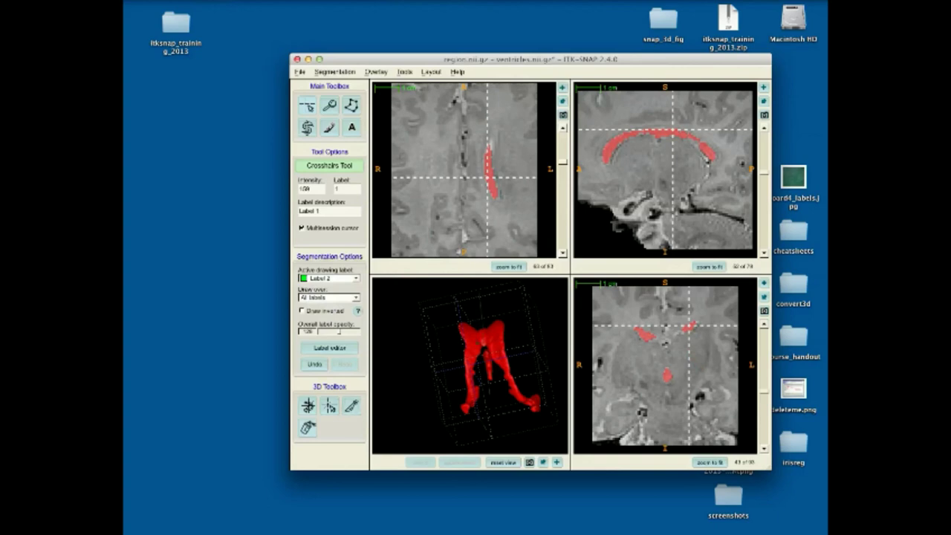
left_click(490, 425)
left_click(420, 462)
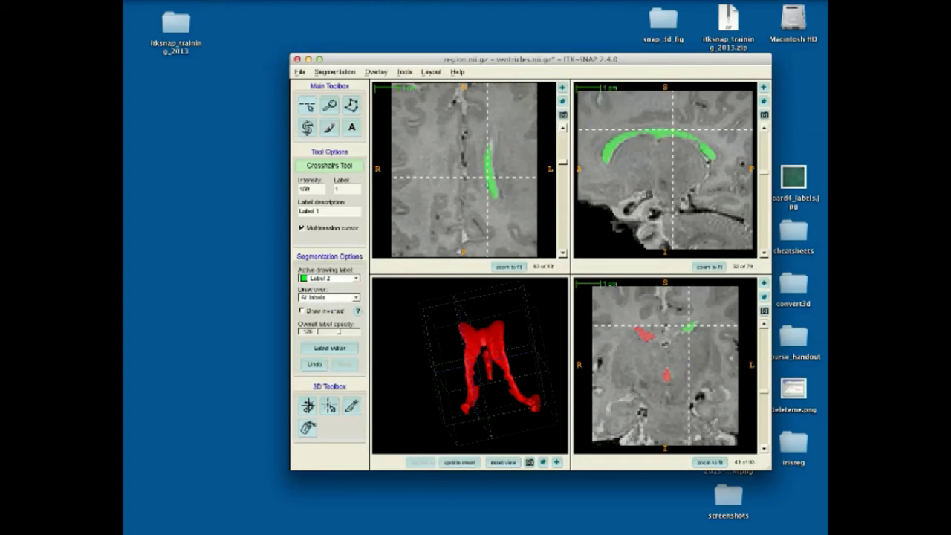
left_click(459, 462)
Cut across both lateral ventricles with the 3D scalpel, assign Label 3 to the portion including the third ventricle, and update the mesh
left_click_drag(476, 379, 492, 325)
left_click(329, 278)
left_click(327, 292)
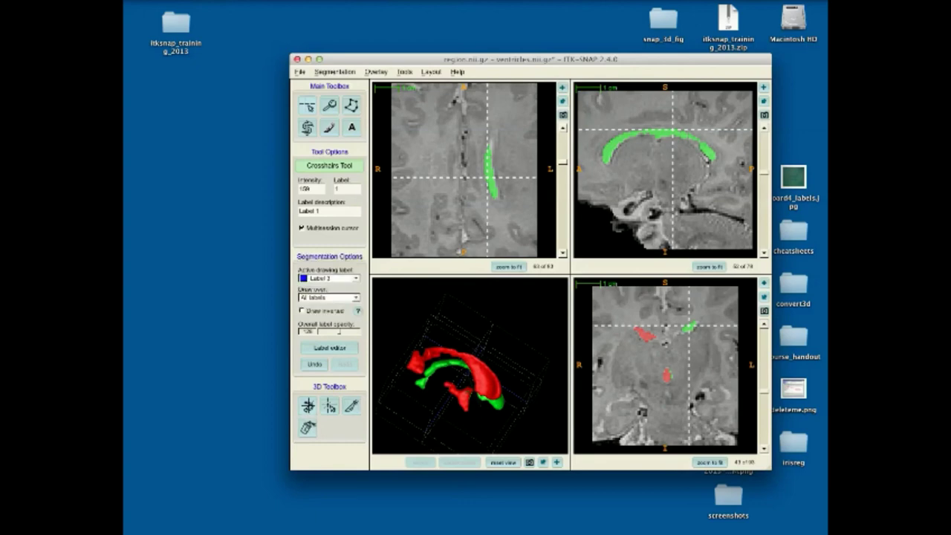
left_click_drag(444, 325, 494, 438)
left_click(420, 462)
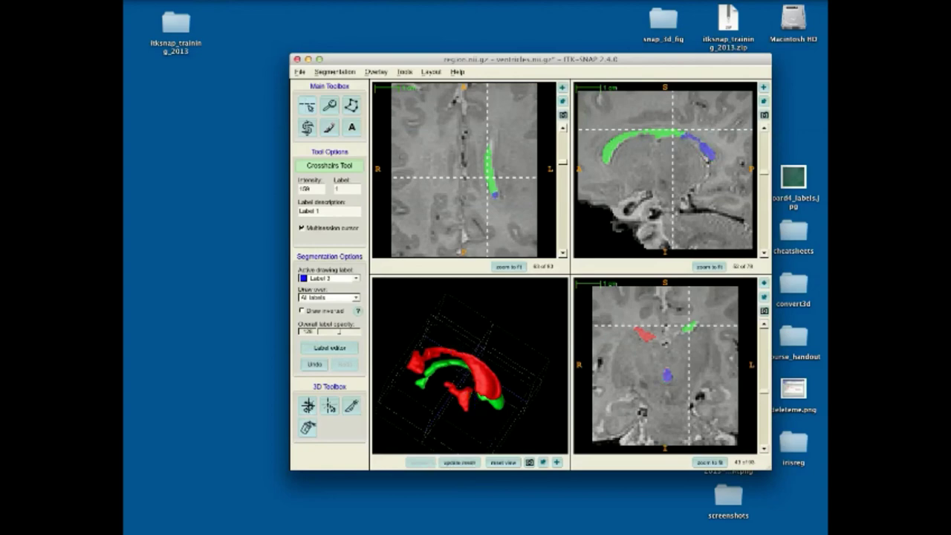
left_click(459, 462)
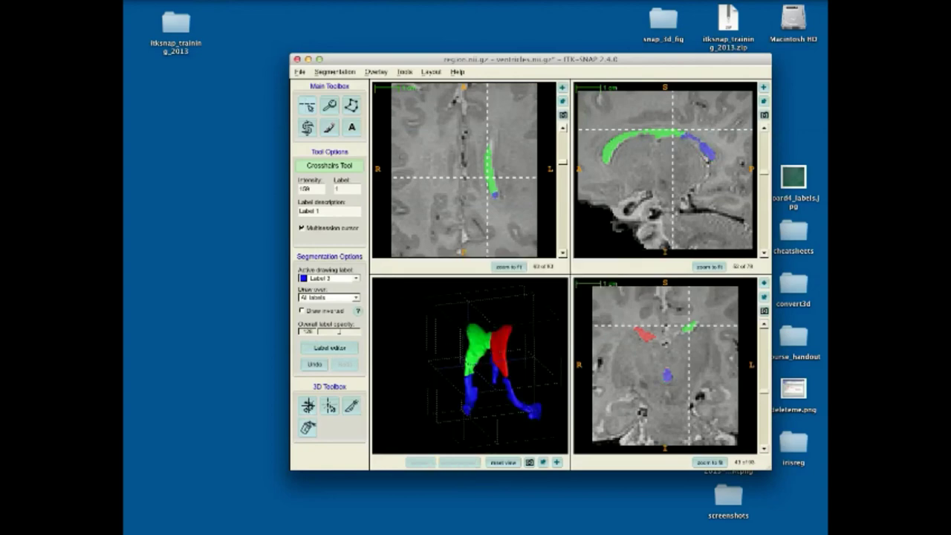
Cut off the posterior part beside the red ventricle, relabel it as Label 1 drawing only over Label 3, and update the mesh
mouse_move(446, 357)
left_mouse_down()
mouse_move(516, 375)
mouse_move(513, 389)
mouse_move(496, 364)
mouse_move(465, 343)
mouse_move(450, 346)
left_mouse_up()
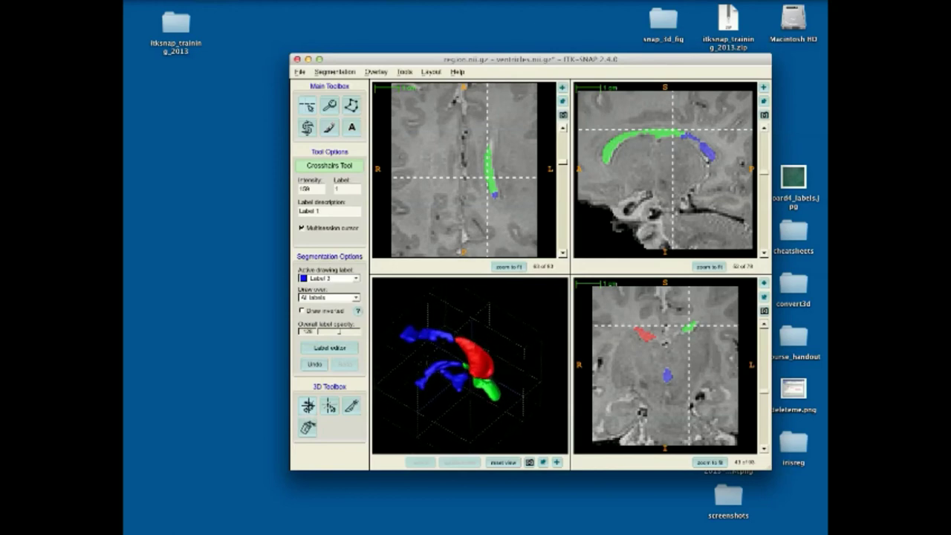
left_click(329, 277)
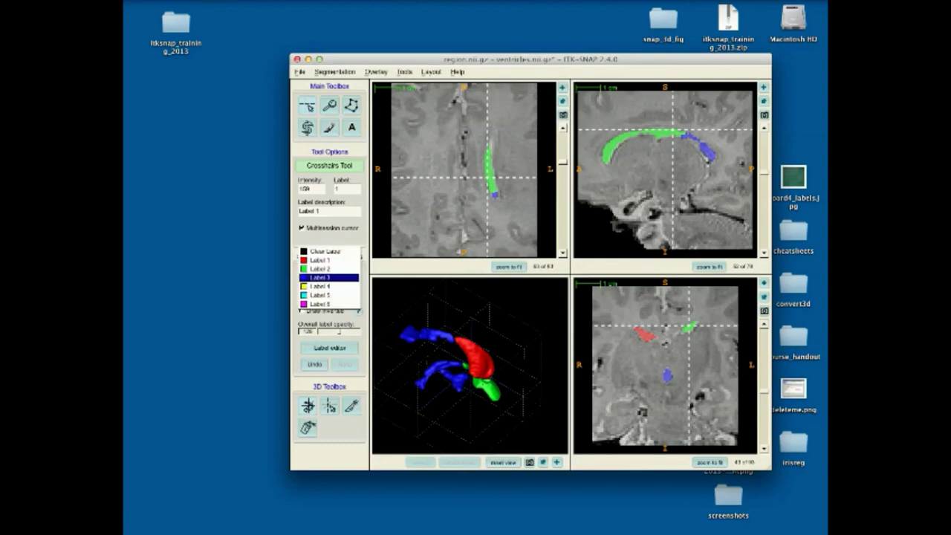
left_click(326, 260)
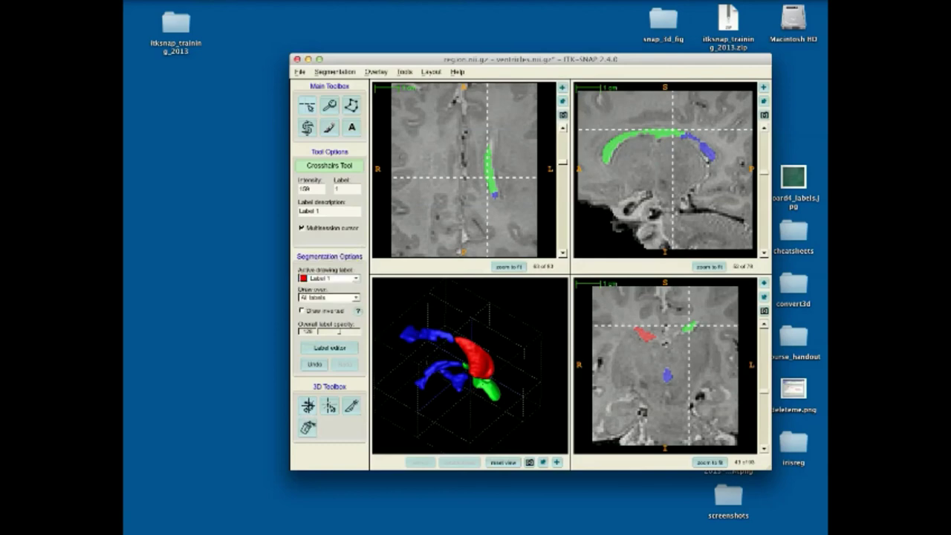
left_click(397, 354)
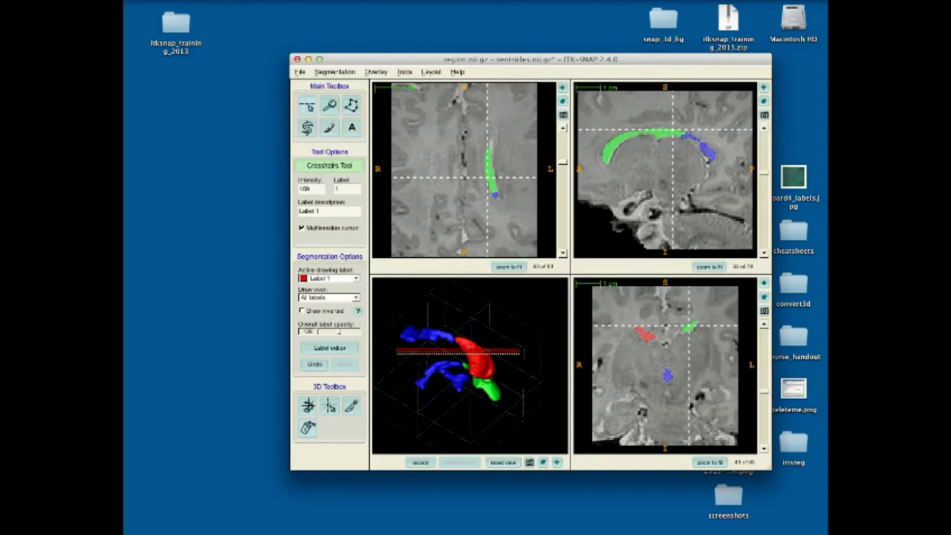
left_click(329, 297)
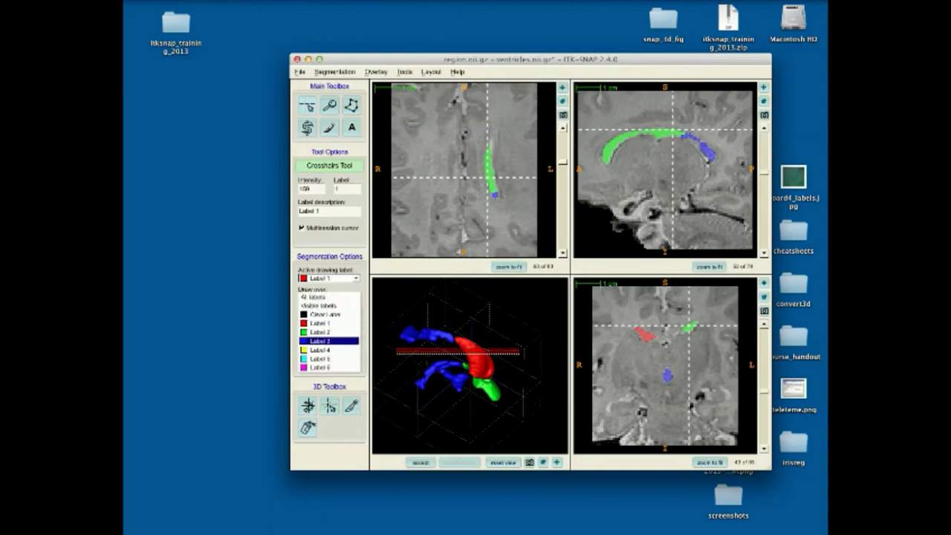
left_click(327, 338)
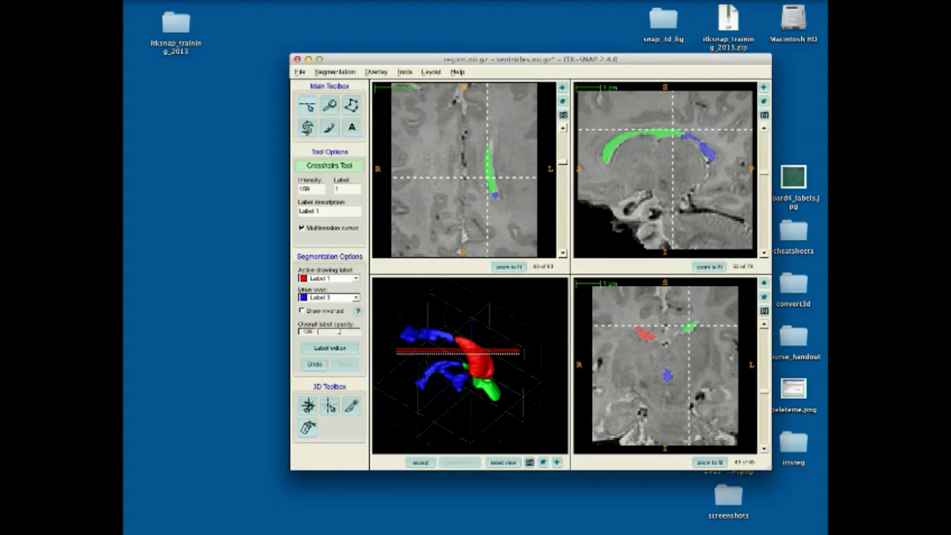
left_click(420, 462)
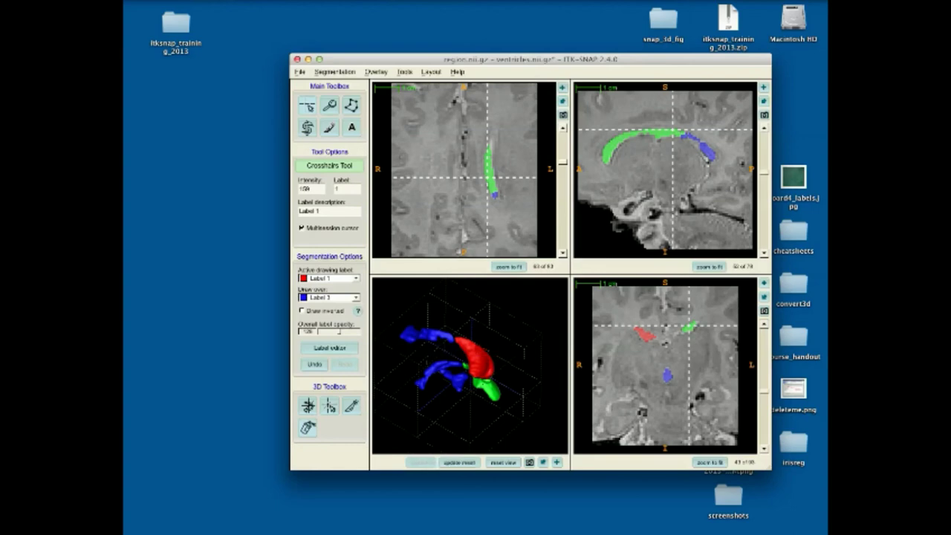
left_click(458, 462)
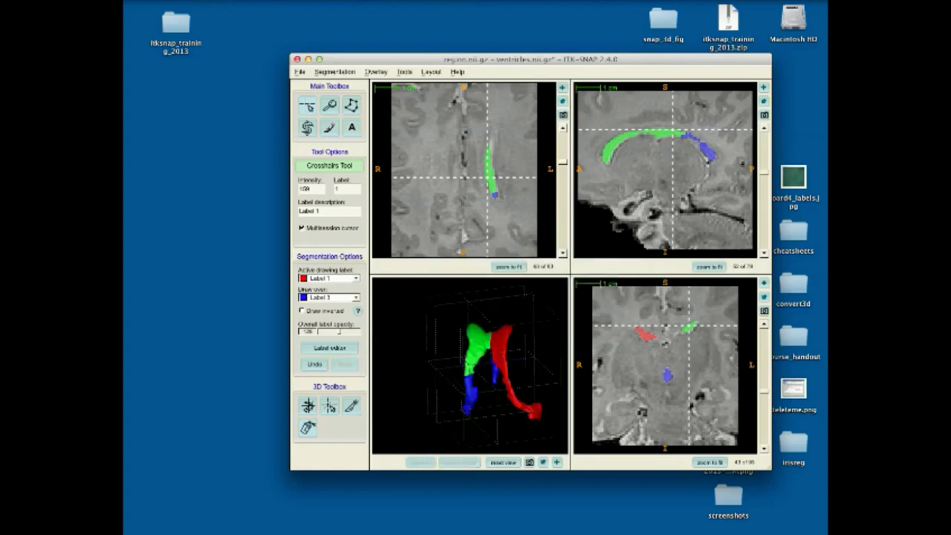
Cut off the posterior part below the green ventricle, relabel it as Label 2 drawing only over Label 3, and refresh the mesh
left_click(557, 401)
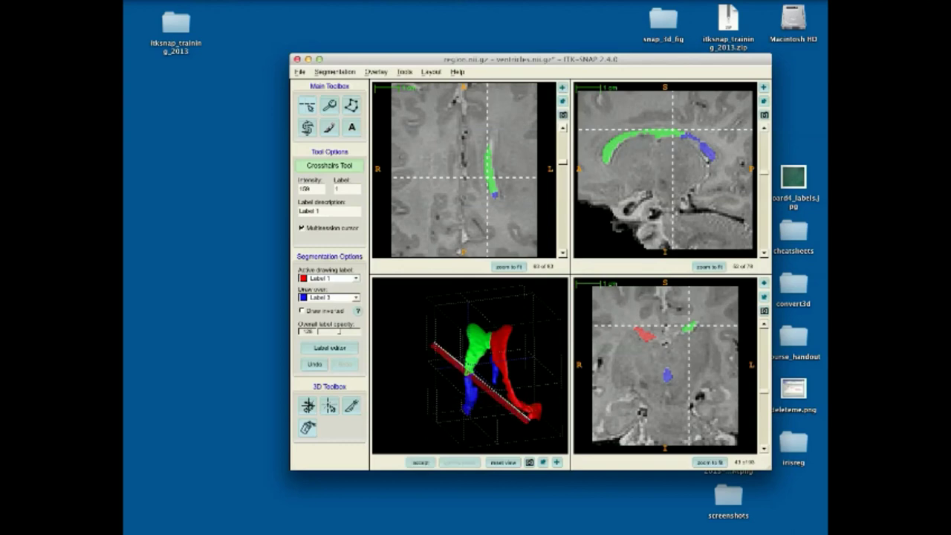
left_click(329, 277)
left_click(327, 288)
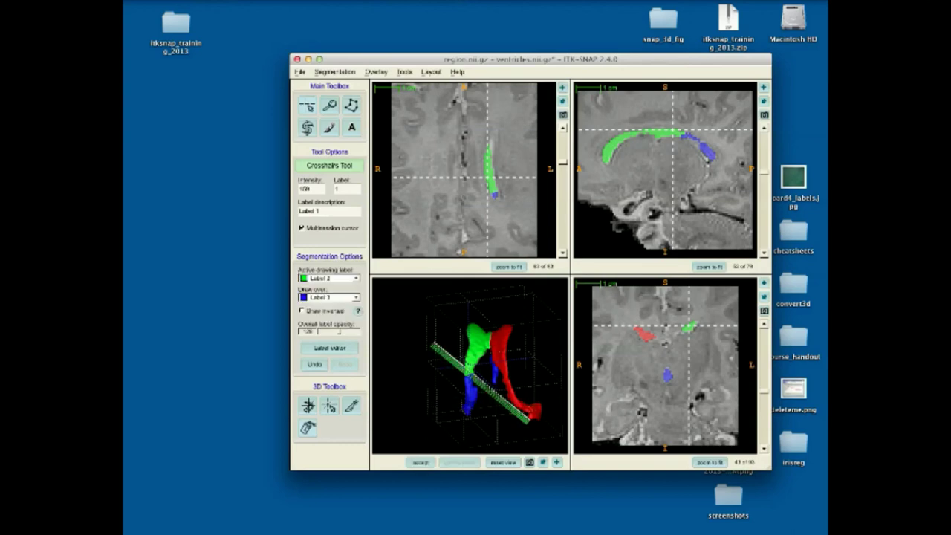
left_click(421, 462)
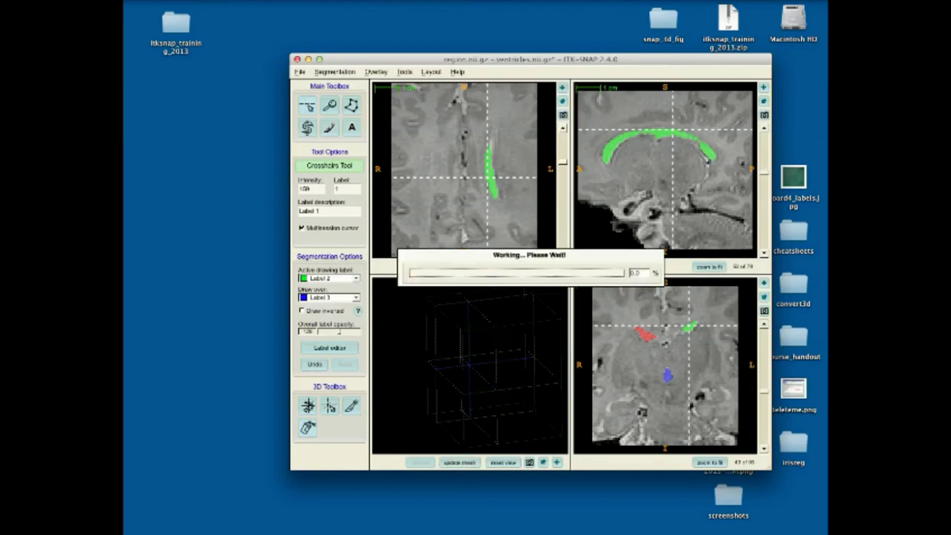
left_click_drag(470, 356, 471, 379)
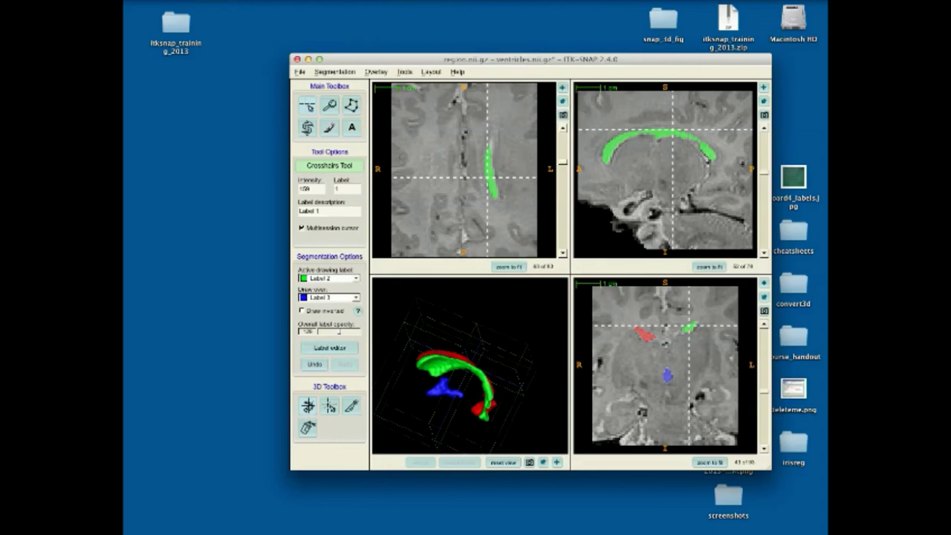
Open the Display Options and review the general, layout and appearance settings
left_click(334, 71)
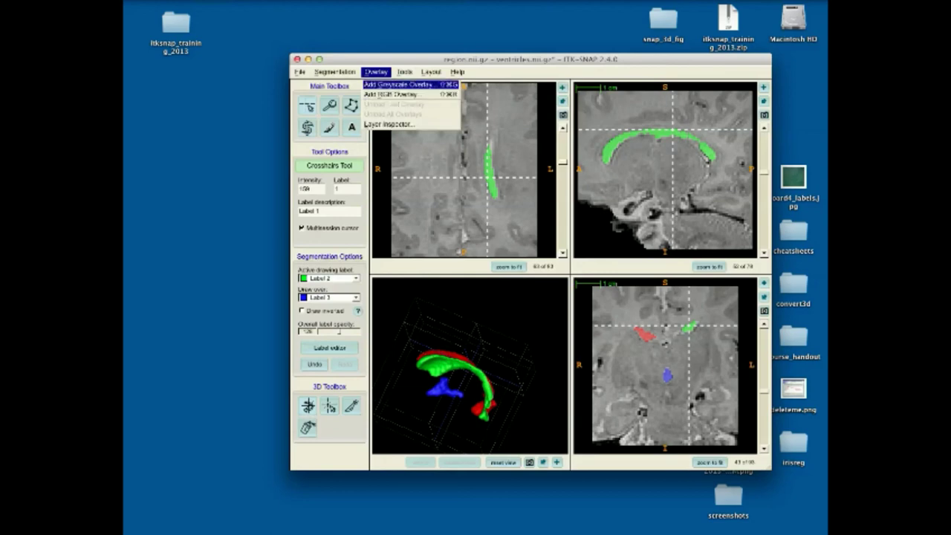
mouse_move(404, 72)
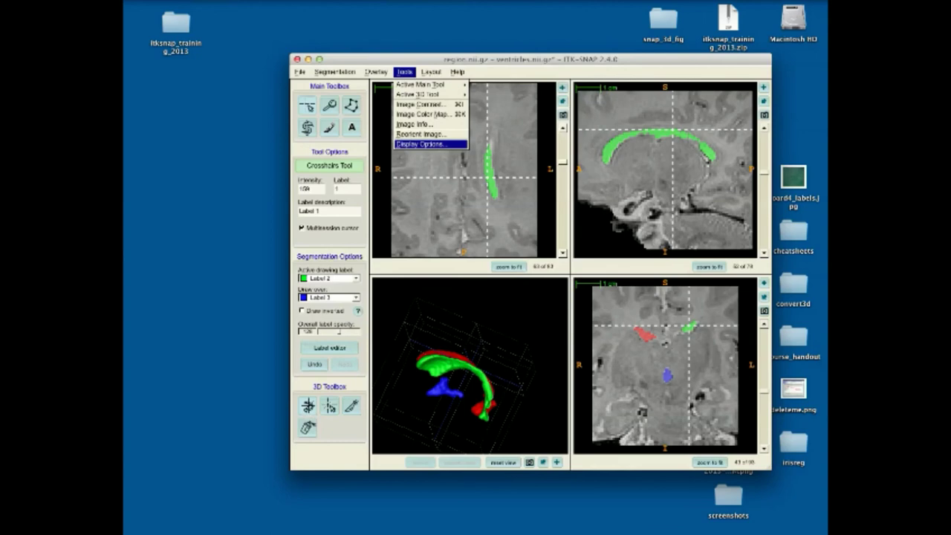
left_click(419, 143)
left_click_drag(498, 126, 560, 111)
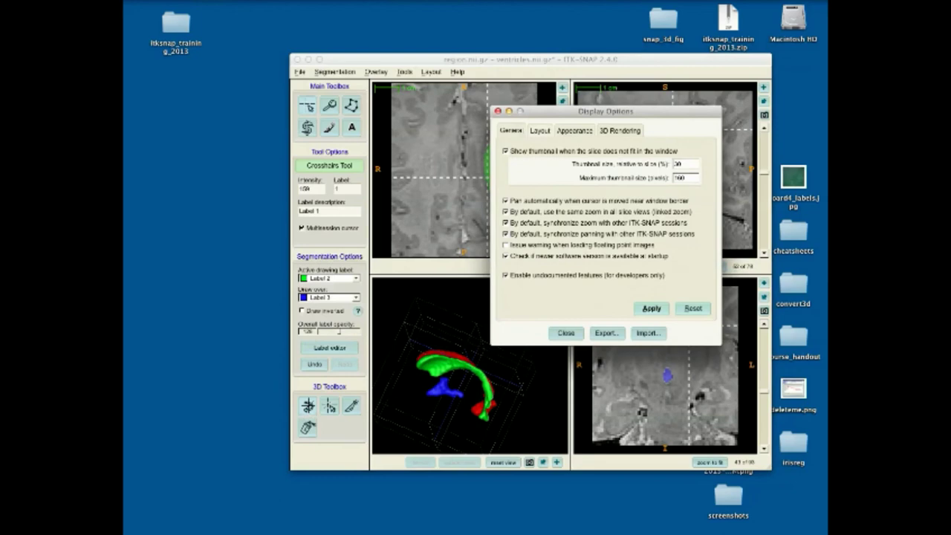
left_click(540, 130)
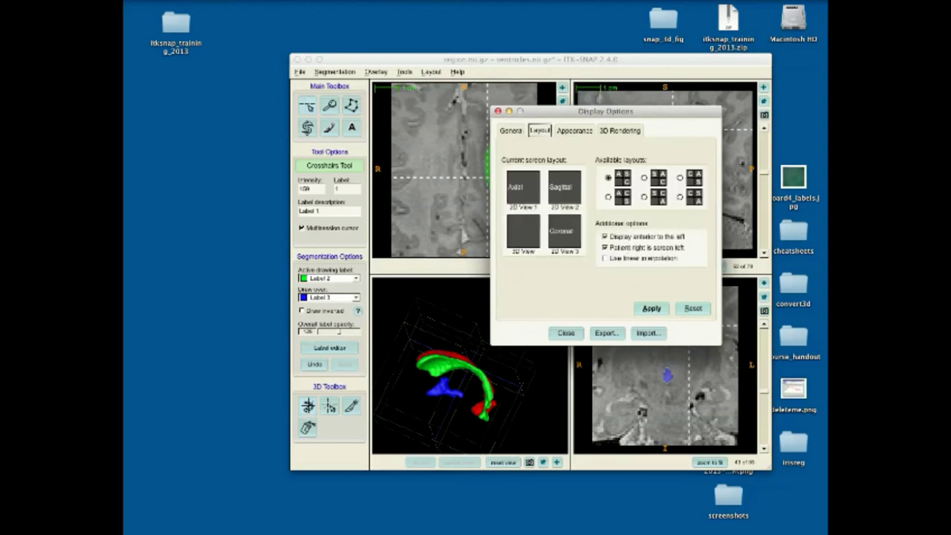
left_click(574, 130)
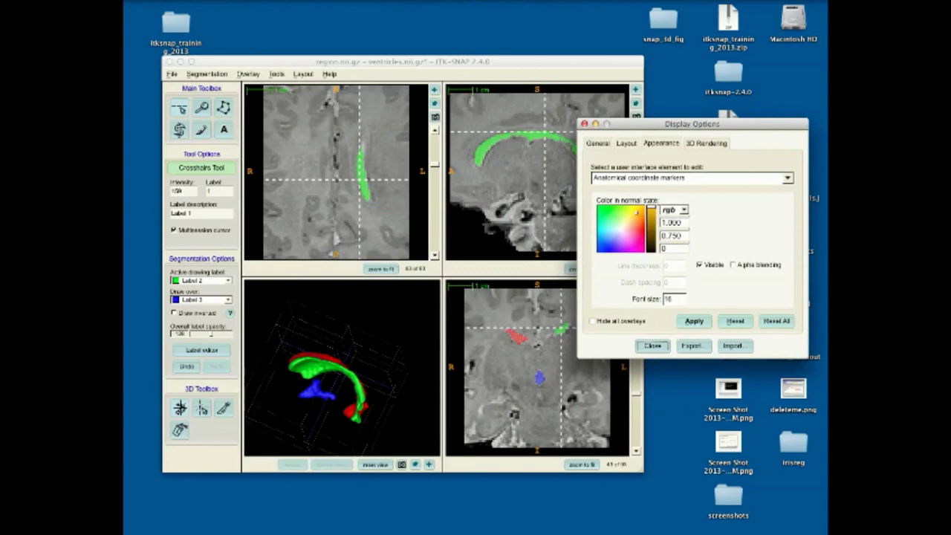
Make the 3D window crosshairs invisible in the appearance settings and apply the change
left_click(692, 178)
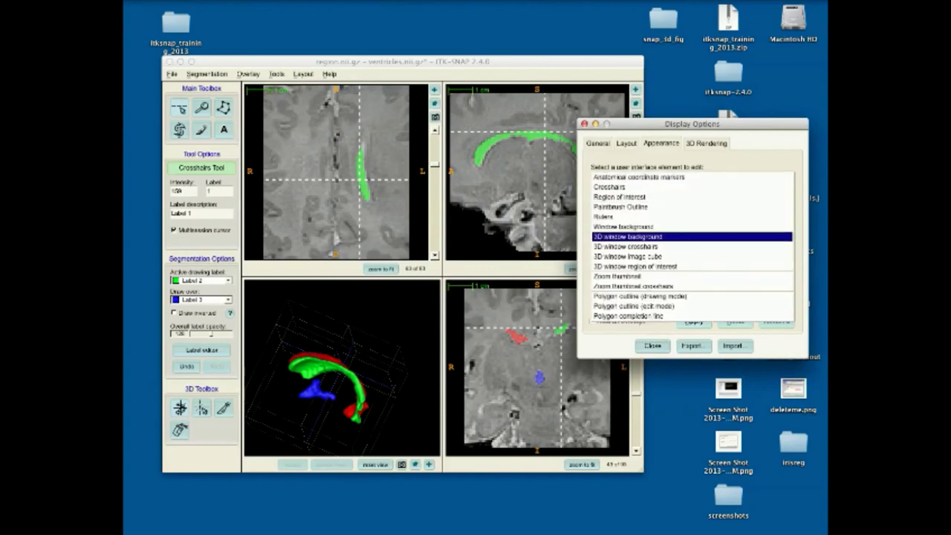
left_click(654, 246)
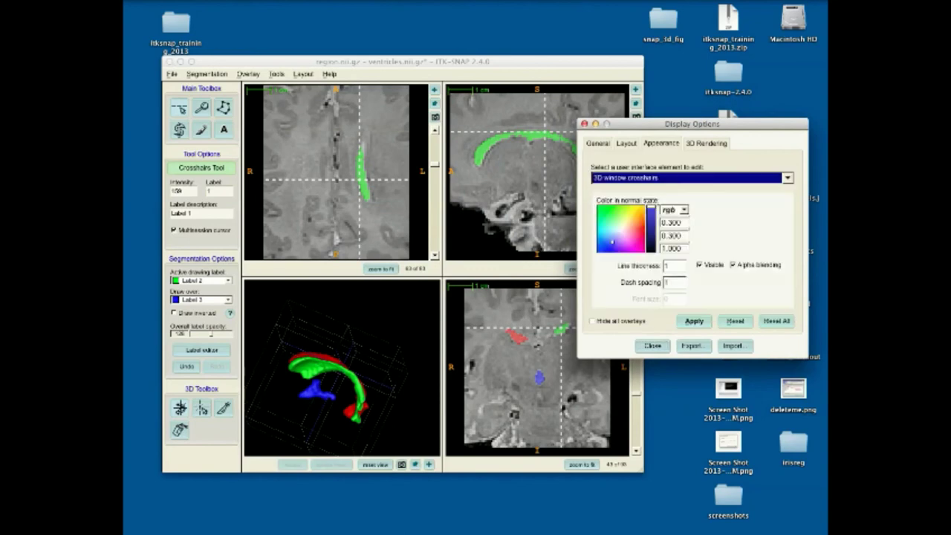
left_click(700, 265)
left_click(693, 322)
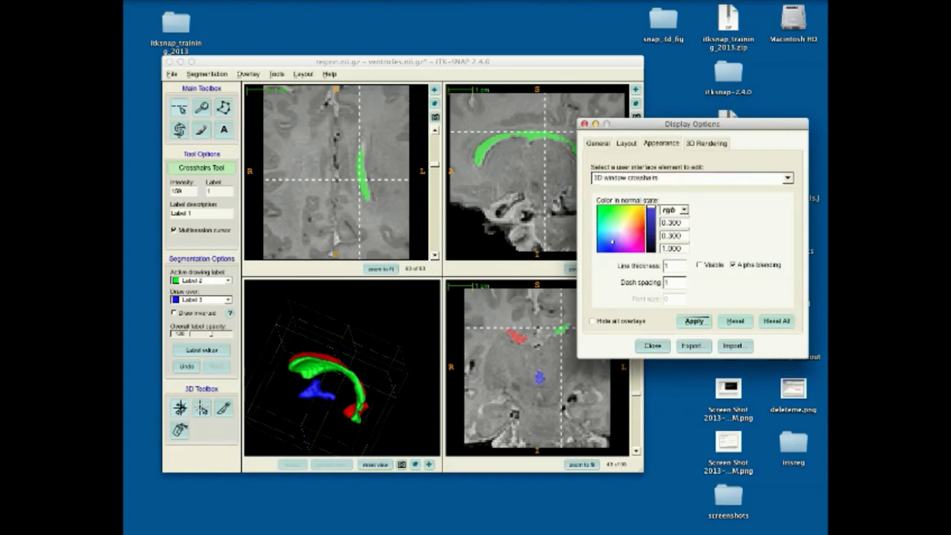
Make the 3D window image cube invisible in the appearance settings and apply the change
left_click(693, 177)
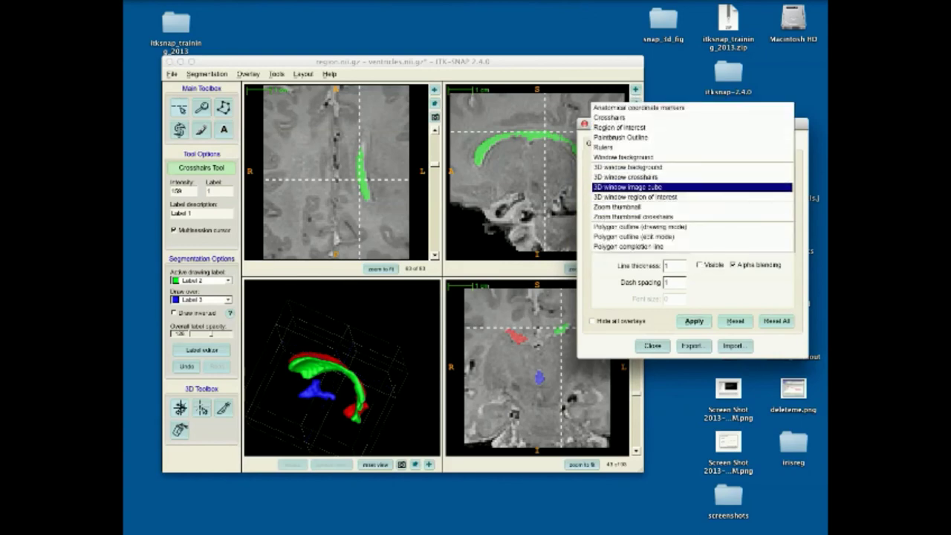
left_click(653, 187)
left_click(699, 265)
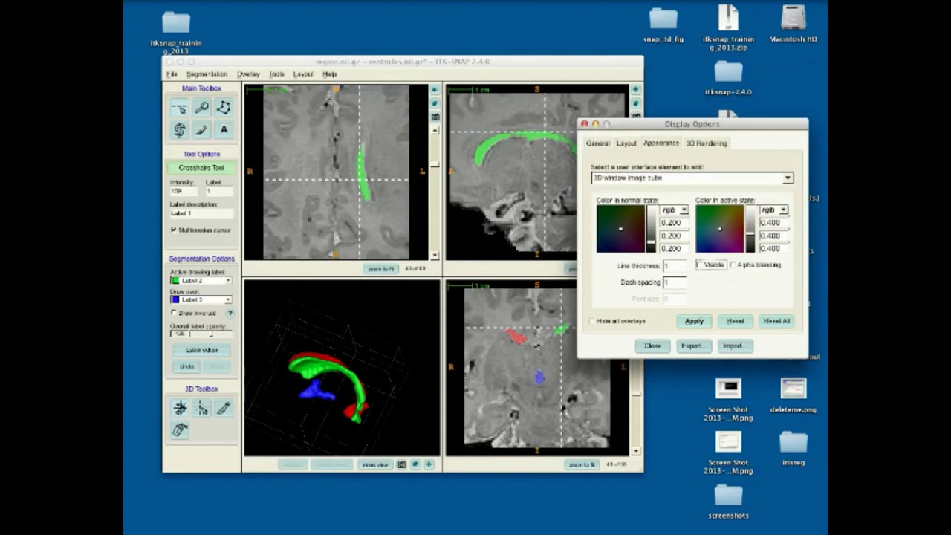
left_click(693, 322)
Set the slice crosshairs to green (RGB 0.341, 1.000, 0.475) with line thickness 5, apply it, and reposition the crosshairs in the axial view
left_click(693, 178)
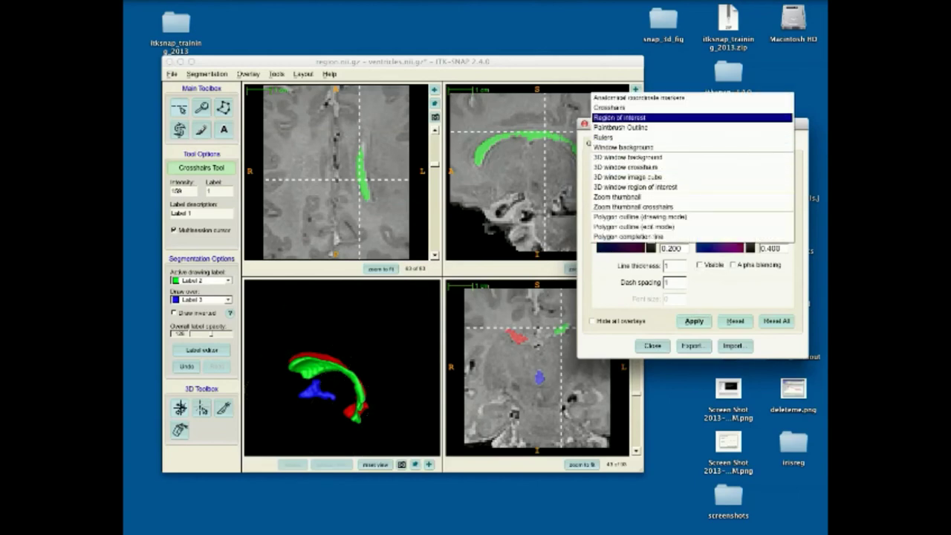
left_click(609, 107)
left_click_drag(621, 228, 610, 219)
double_click(666, 265)
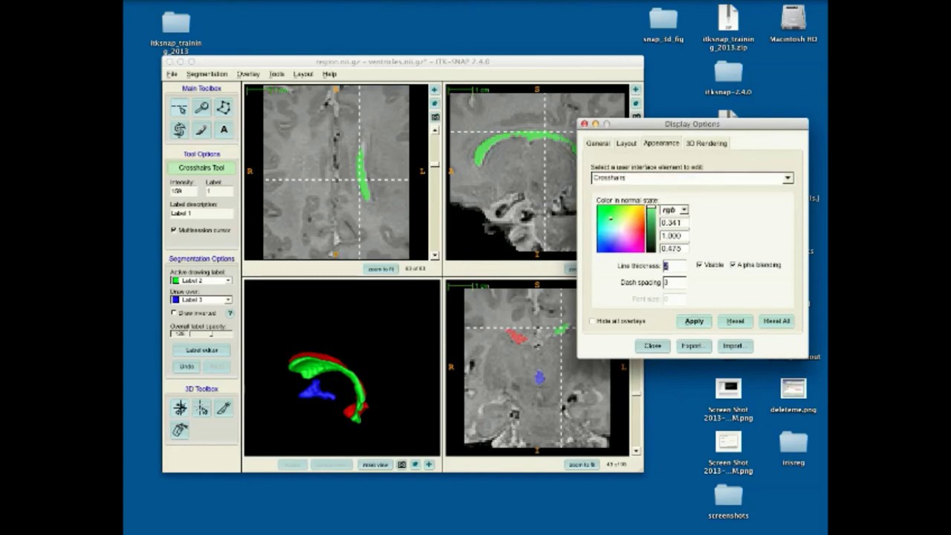
type("3")
left_click(693, 321)
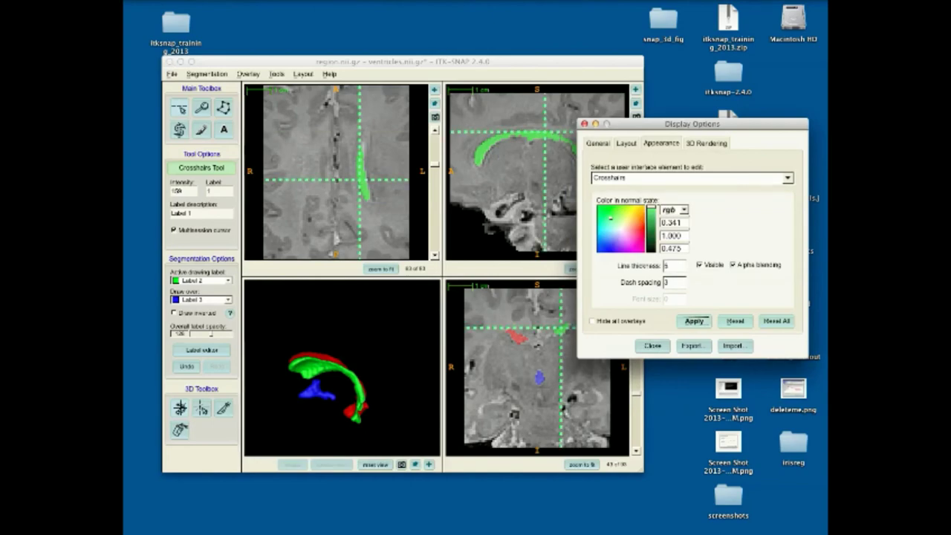
left_click_drag(319, 176, 372, 197)
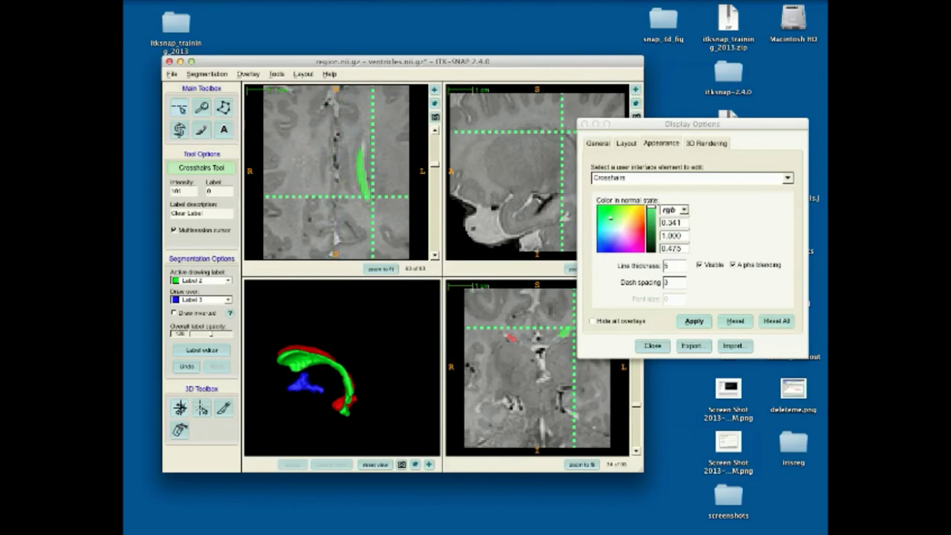
Switch hiding of all overlays on and off repeatedly while browsing axial slices to compare the views with and without overlays
left_click(592, 321)
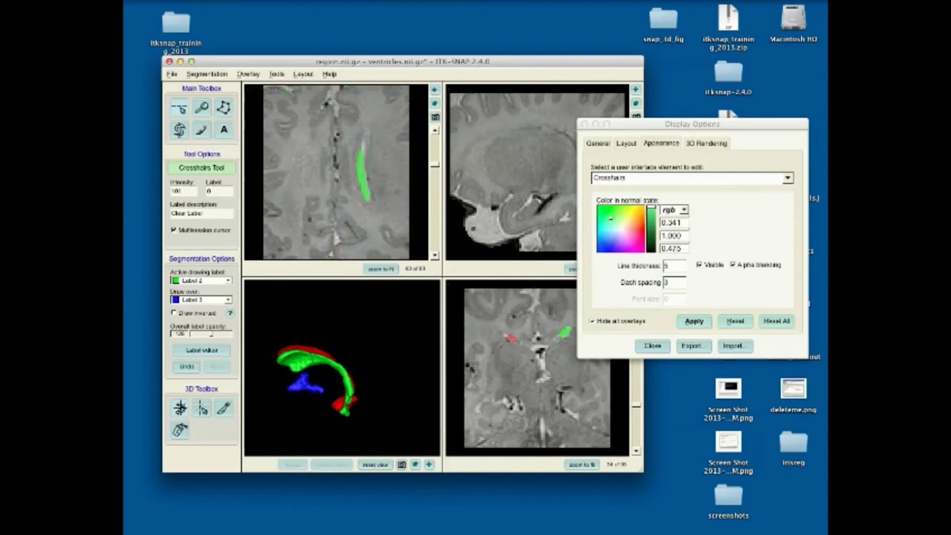
left_click(592, 320)
left_click(592, 321)
left_click(592, 321)
left_click(592, 320)
left_click(591, 320)
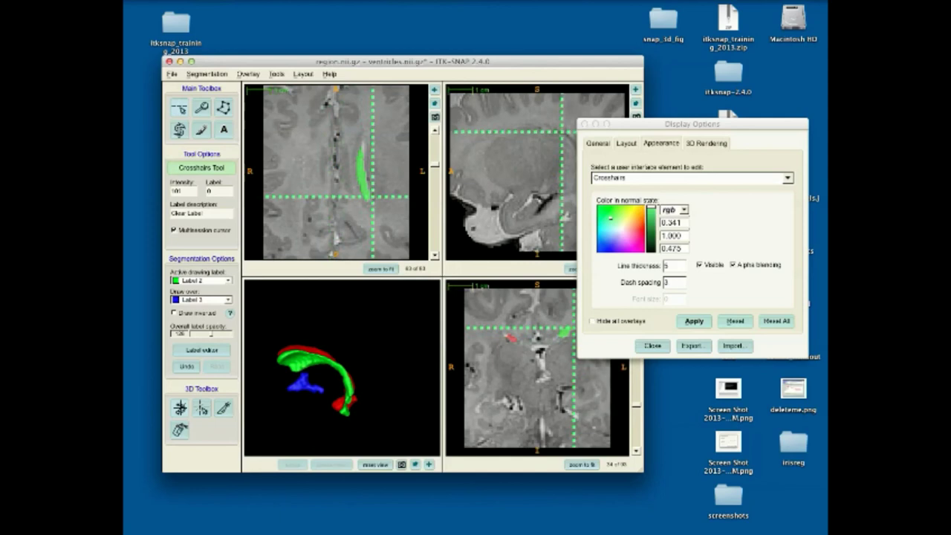
left_click(592, 321)
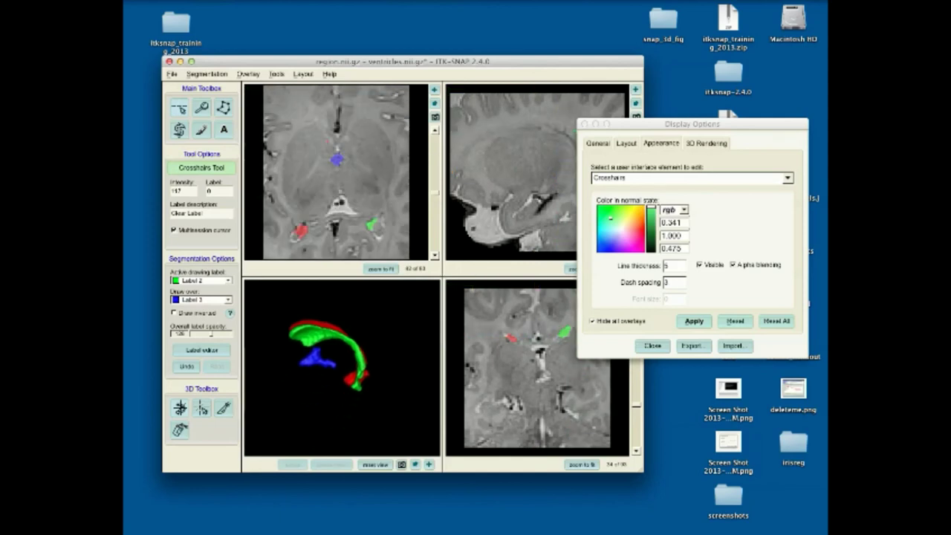
scroll(335, 172, "up", 2)
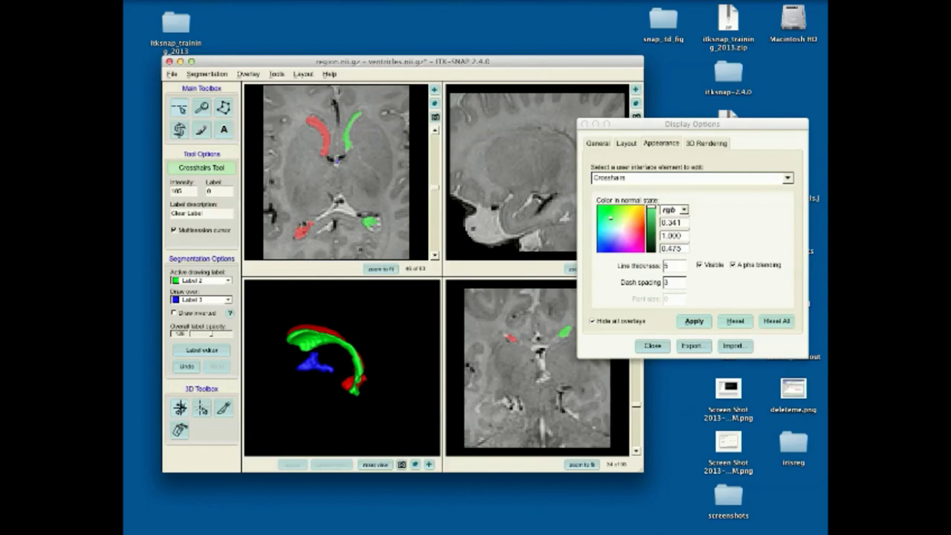
left_click(592, 321)
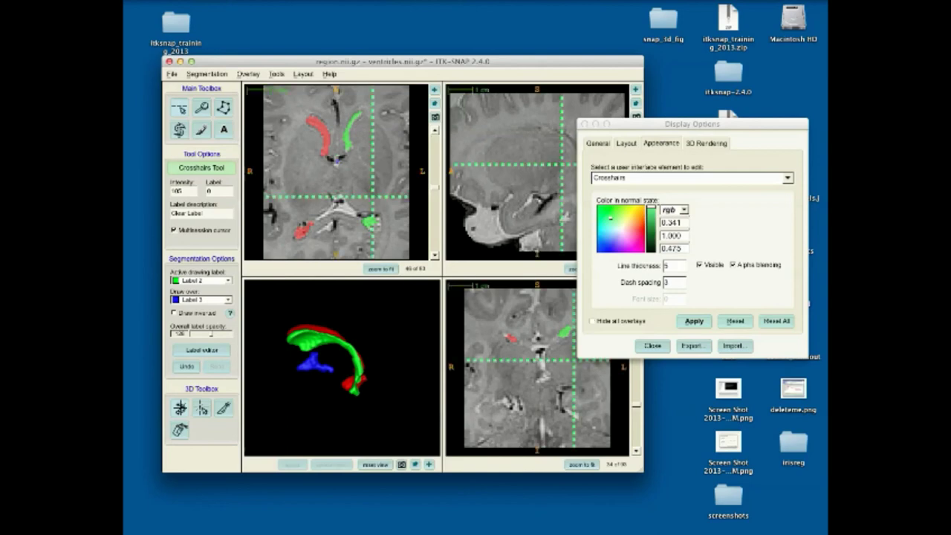
left_click(592, 321)
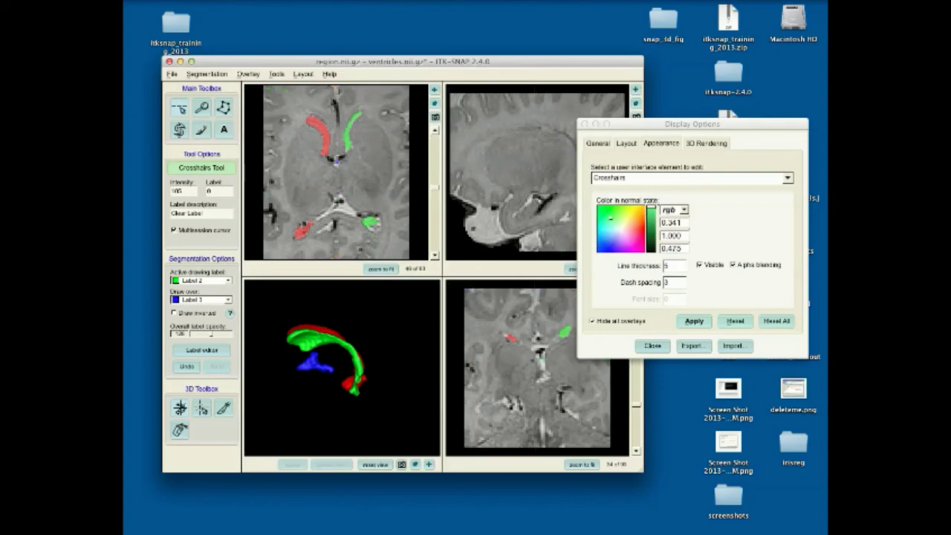
left_click(592, 321)
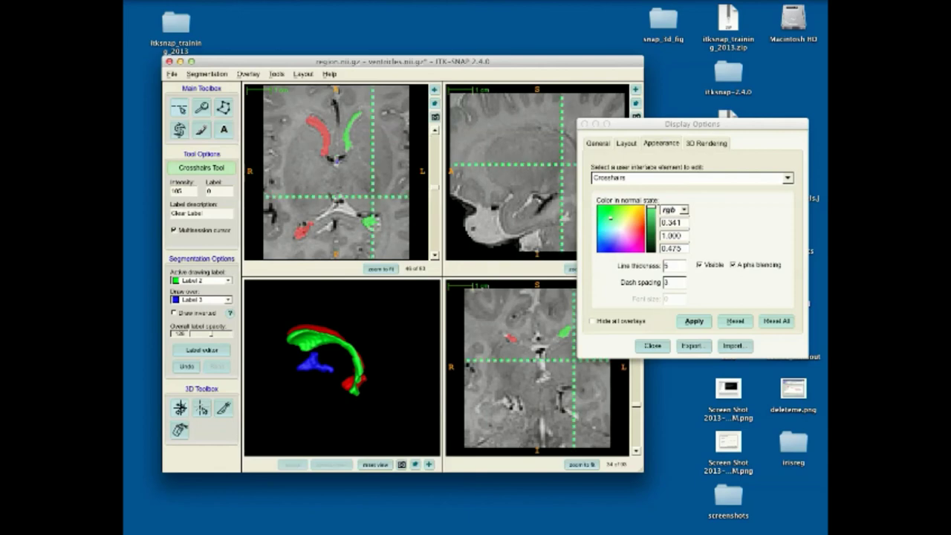
Close the Display Options and review the layout commands for interface elements, full-screen mode and the default layout
left_click(652, 346)
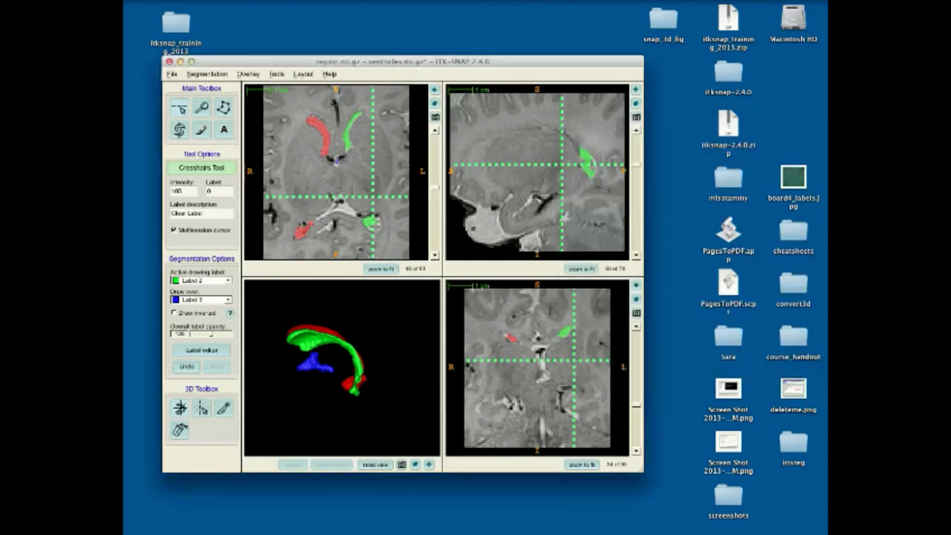
left_click(303, 74)
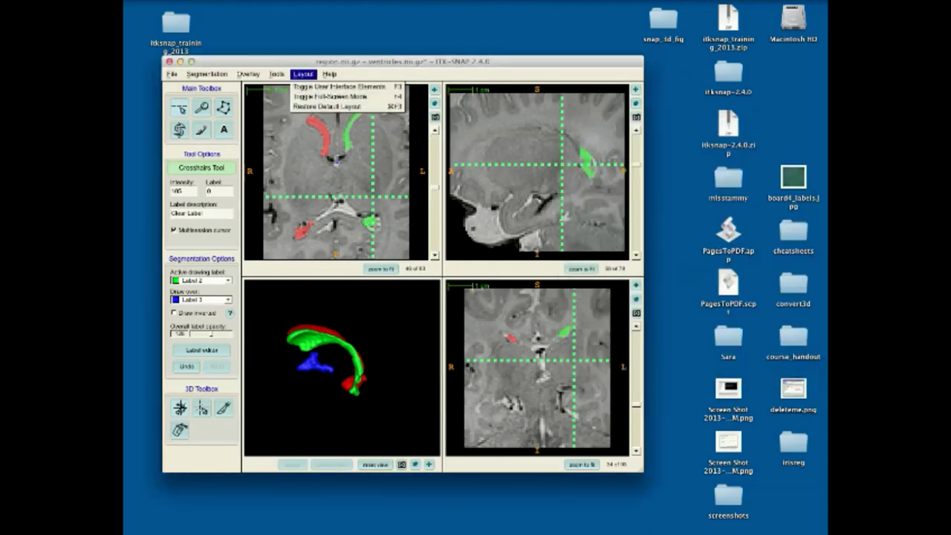
key("Escape")
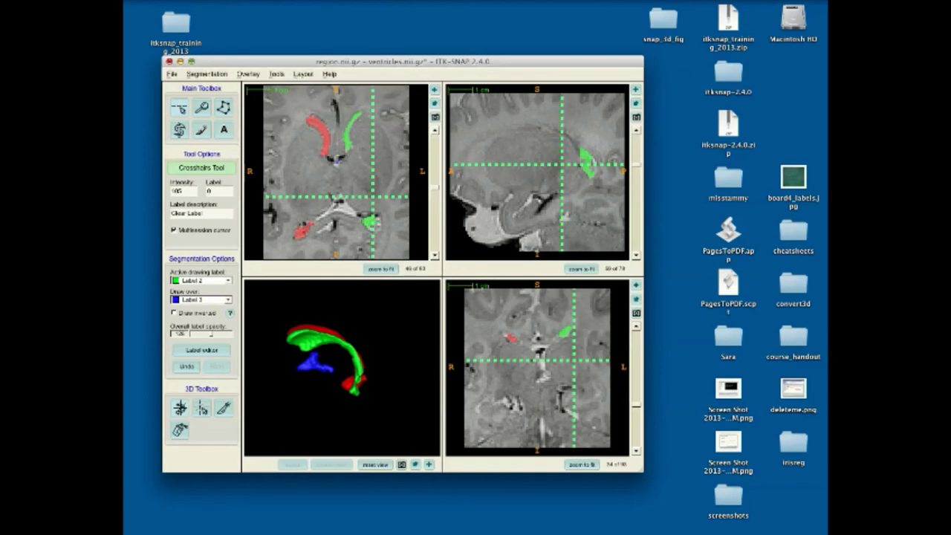
Quit ITK-SNAP and ignore the crash report
left_click(170, 62)
left_click(618, 193)
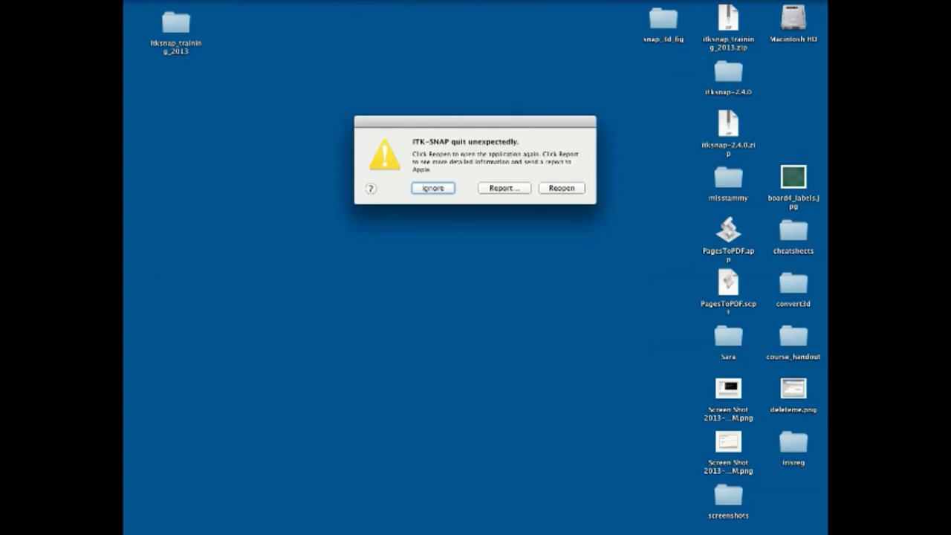
left_click(433, 187)
Switch to Keynote and exit the slide show at the Live Demo slide
key("super+Tab")
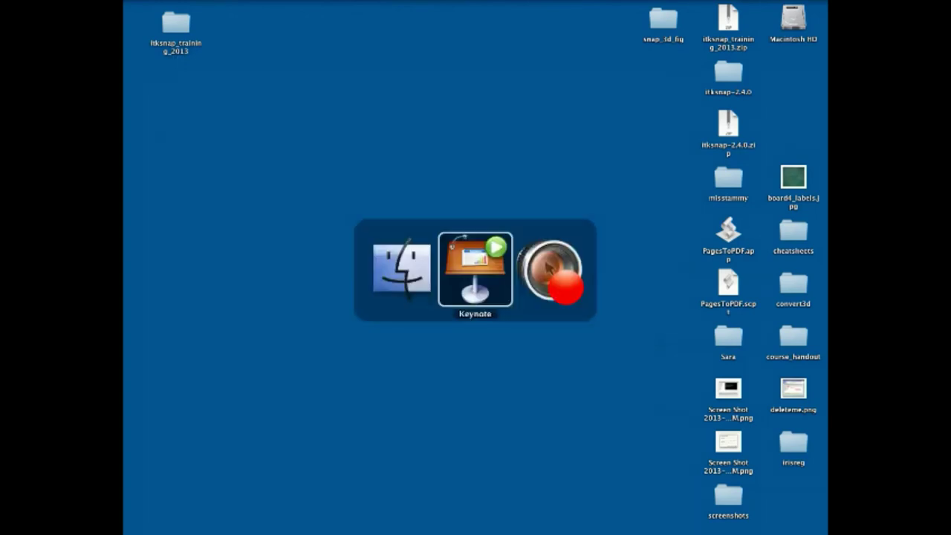
key("super+Tab")
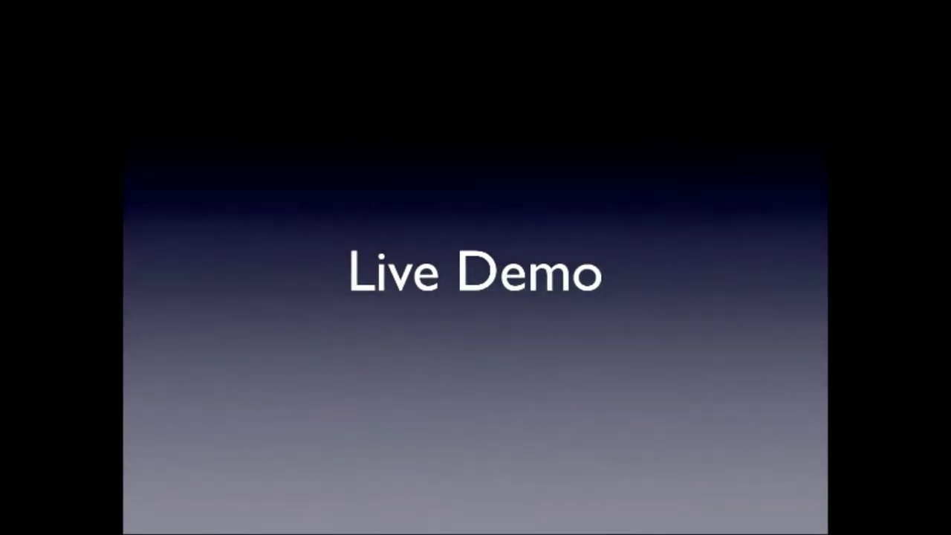
key("Escape")
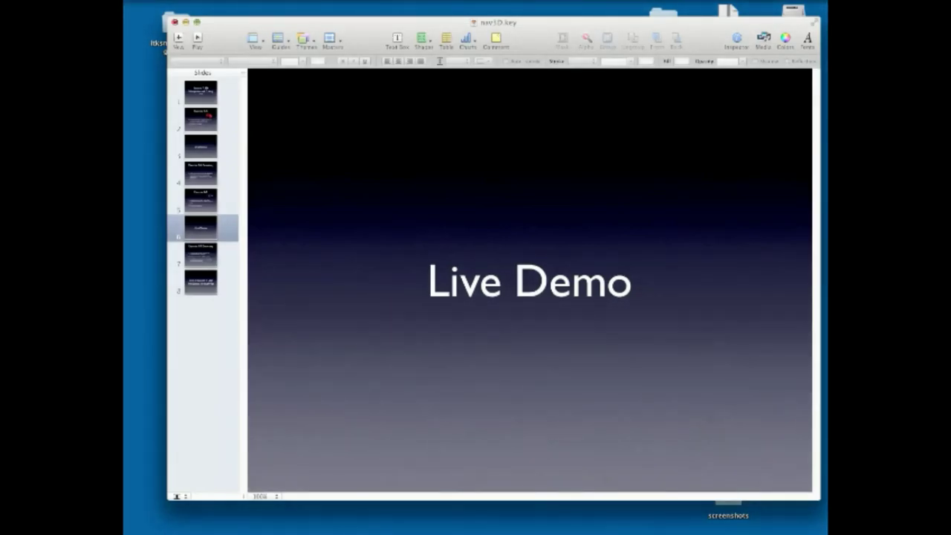